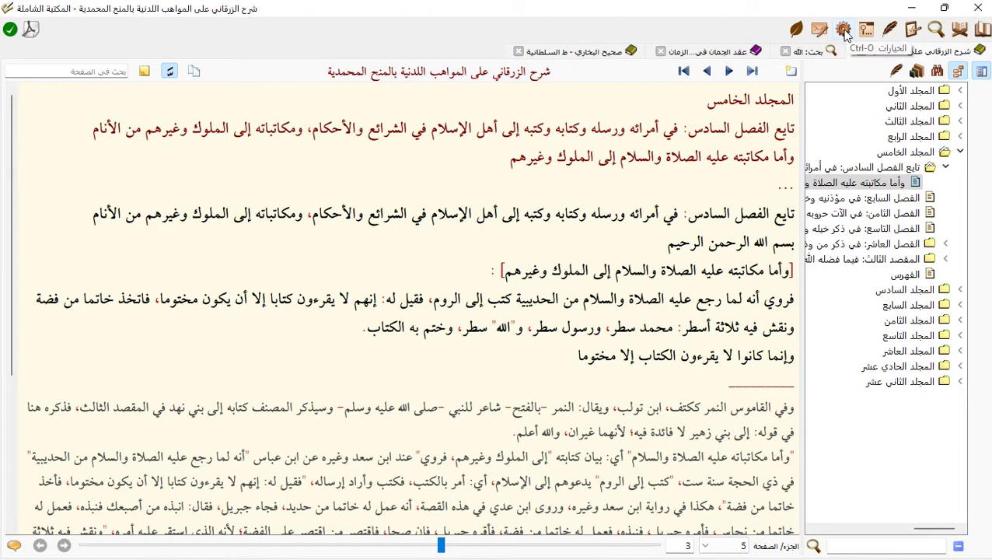
# - Open the program options at the fonts section (خطوط), keeping the book page visible beside the dialog
pyautogui.click(843, 29)
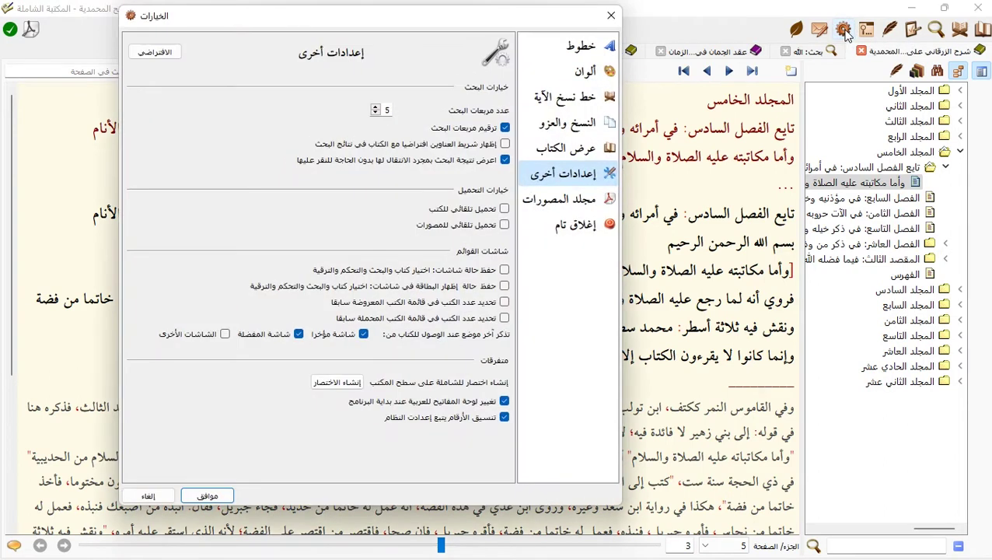
pyautogui.moveTo(537, 16); pyautogui.dragTo(650, 24)
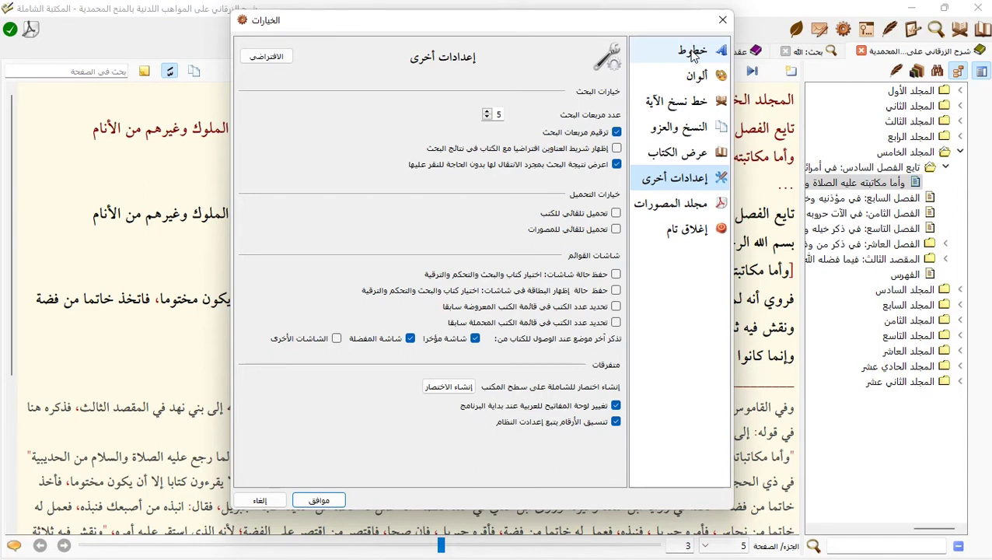
pyautogui.click(692, 53)
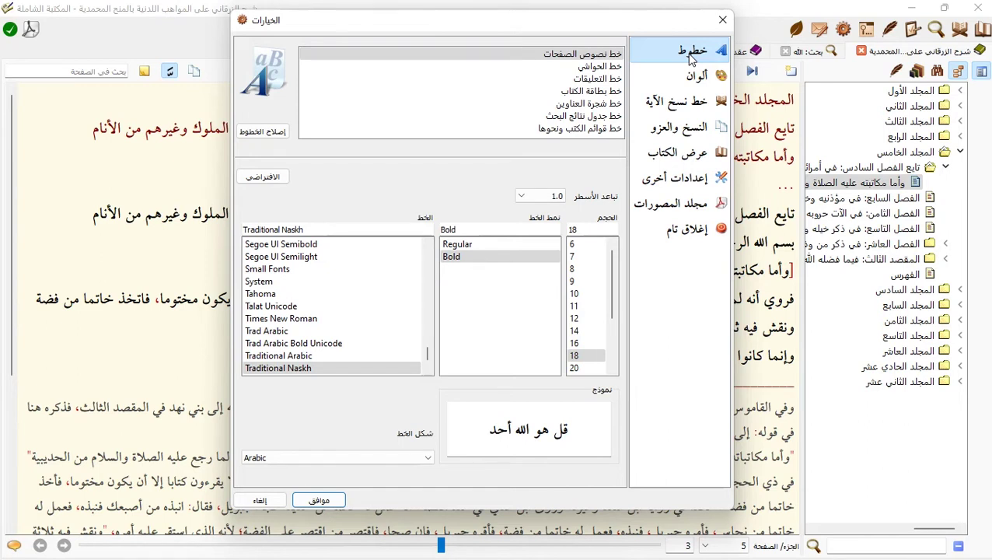
pyautogui.click(699, 52)
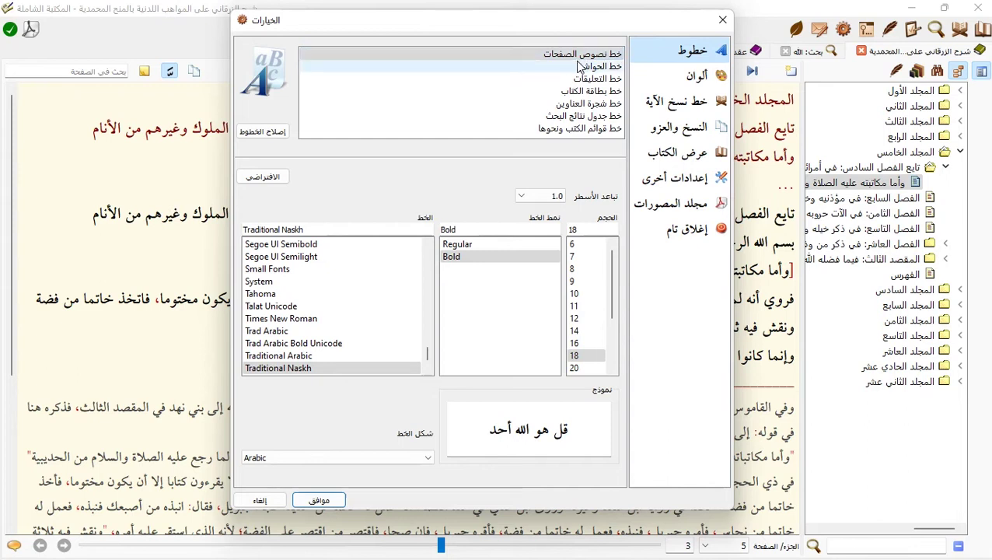
pyautogui.moveTo(576, 25); pyautogui.dragTo(424, 18)
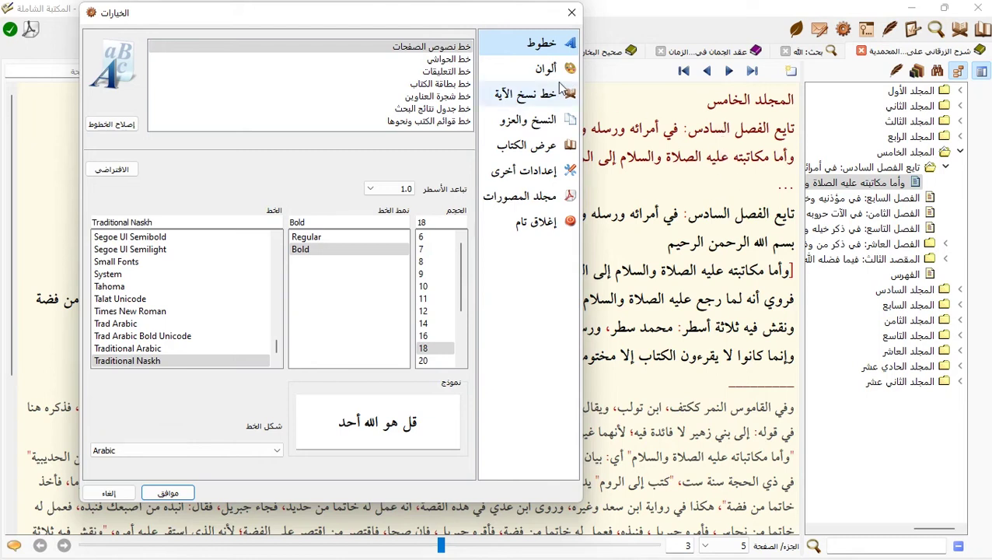
pyautogui.moveTo(512, 24); pyautogui.dragTo(399, 22)
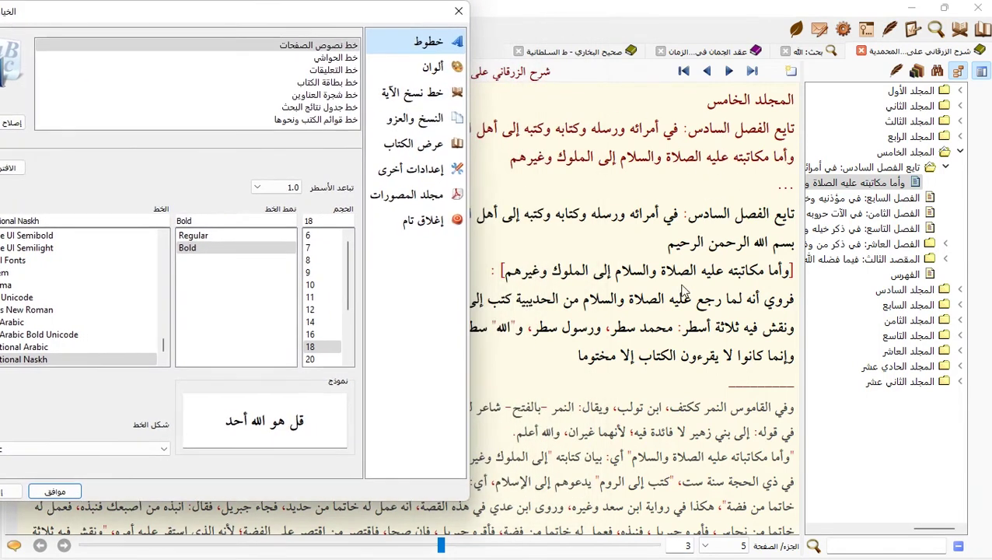
# - Highlight the main text of the open page to examine what the page text font (خط نصوص الصفحات) governs
pyautogui.click(792, 95)
pyautogui.moveTo(791, 95); pyautogui.dragTo(527, 352)
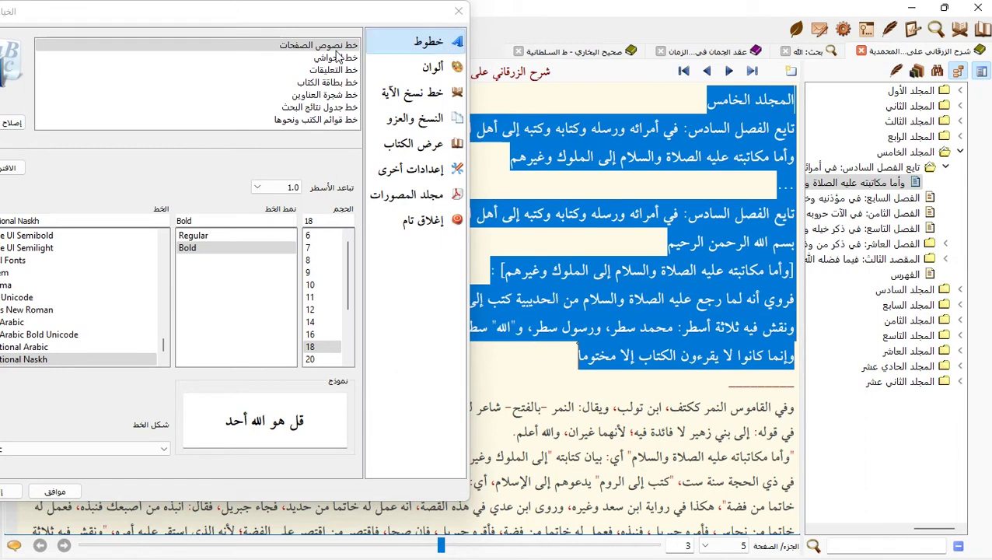
pyautogui.moveTo(343, 18); pyautogui.dragTo(560, 22)
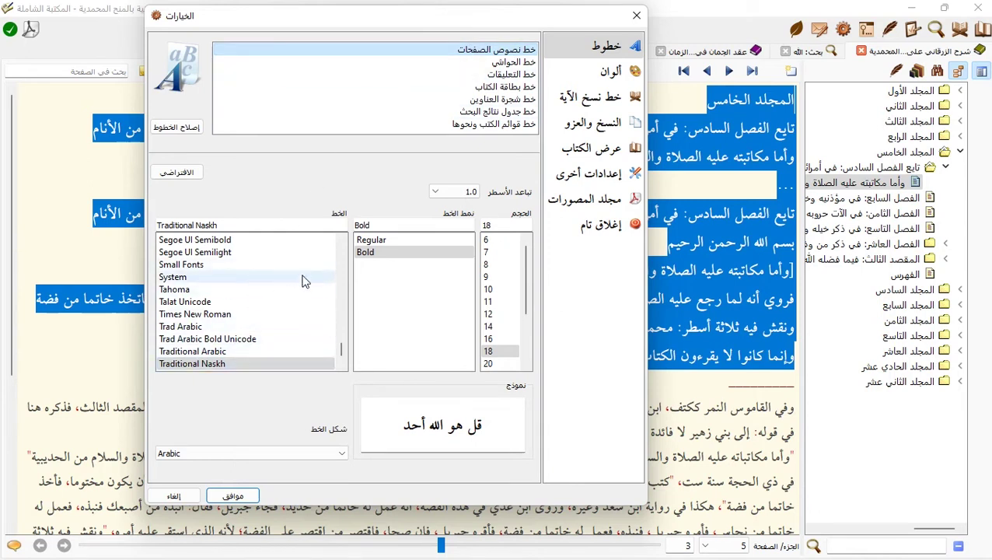
# - Set the page text font to Segoe UI, Regular style, size 22
pyautogui.moveTo(340, 356); pyautogui.dragTo(341, 334)
pyautogui.click(332, 282)
pyautogui.scroll(-5, 332, 281)
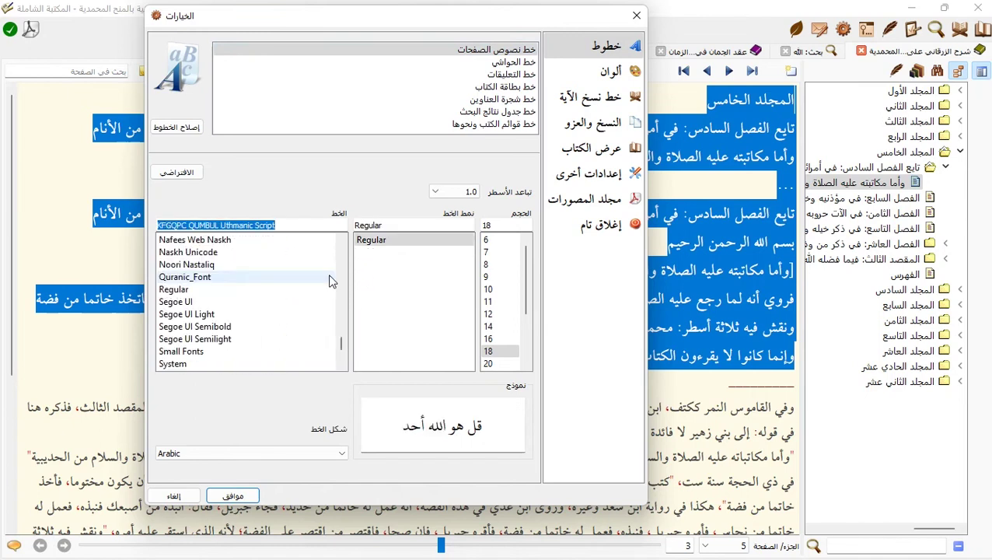
pyautogui.click(192, 303)
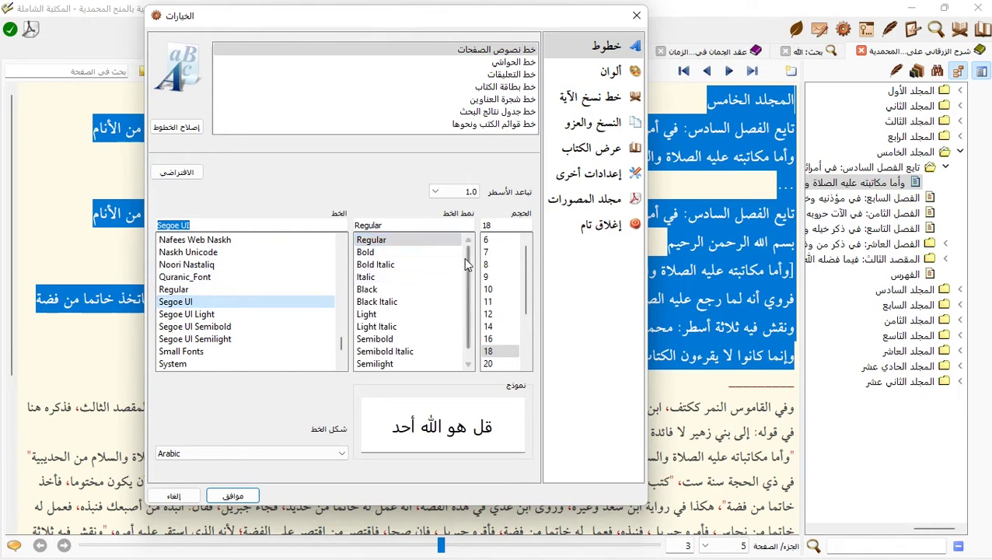
pyautogui.click(393, 241)
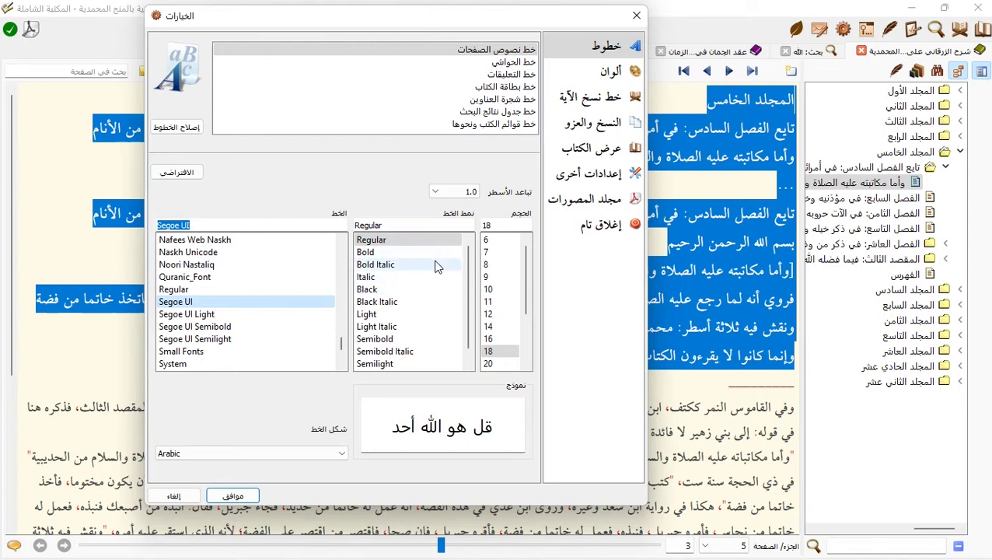
pyautogui.moveTo(525, 265); pyautogui.dragTo(526, 313)
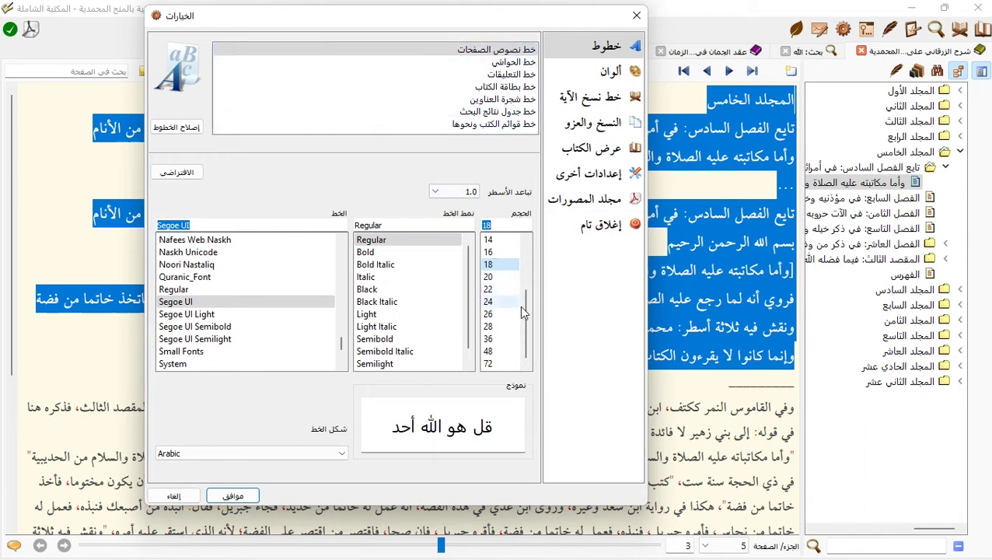
pyautogui.moveTo(526, 315); pyautogui.dragTo(527, 296)
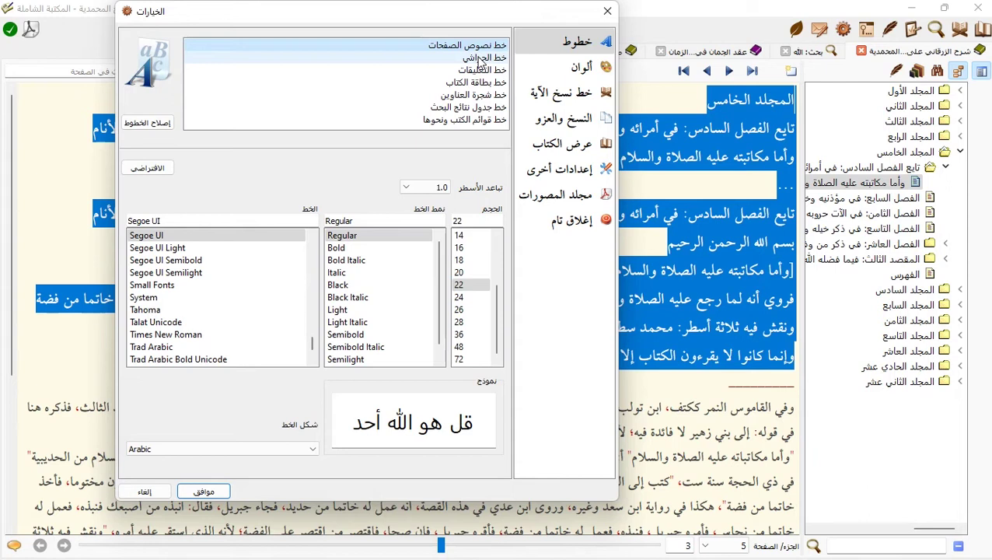
# - Examine the footnote font settings (خط الحواشي) and highlight the footnote text below the page's separator line
pyautogui.click(479, 61)
pyautogui.moveTo(521, 20); pyautogui.dragTo(412, 20)
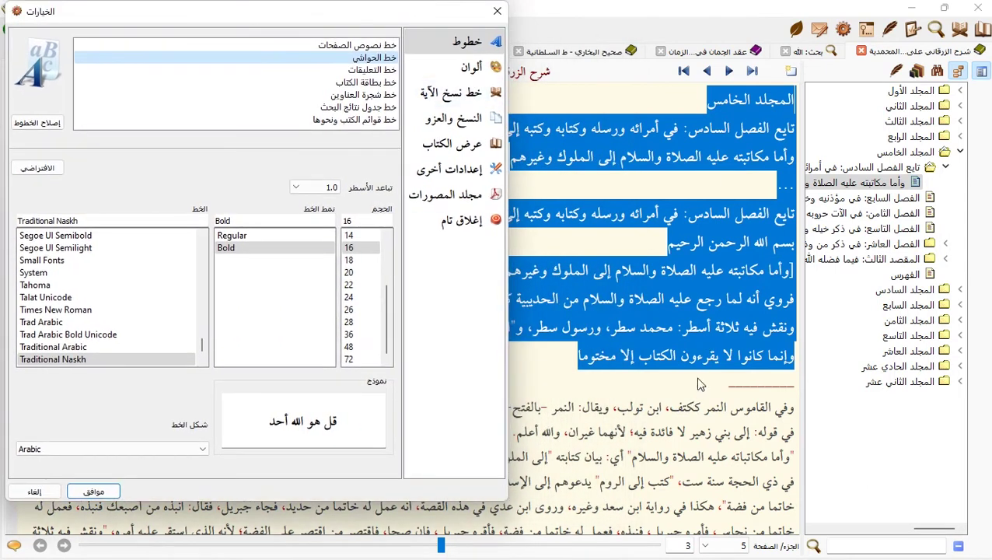
pyautogui.moveTo(723, 383); pyautogui.dragTo(816, 381)
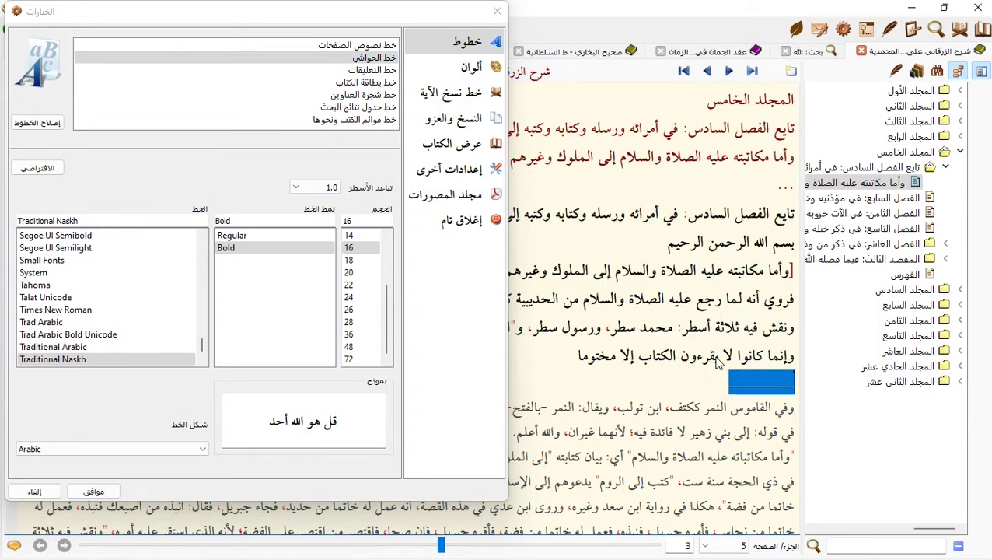
pyautogui.scroll(-3, 709, 435)
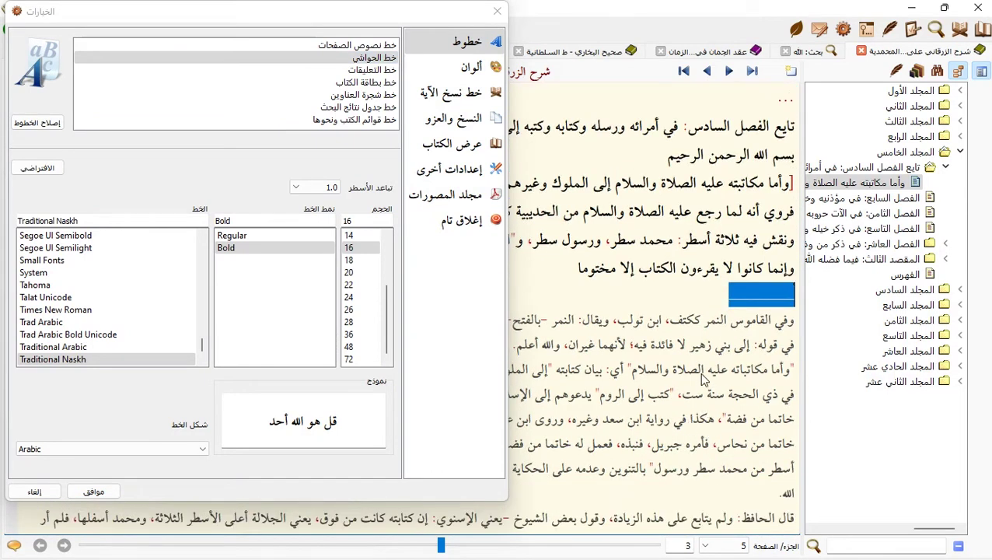
pyautogui.click(362, 59)
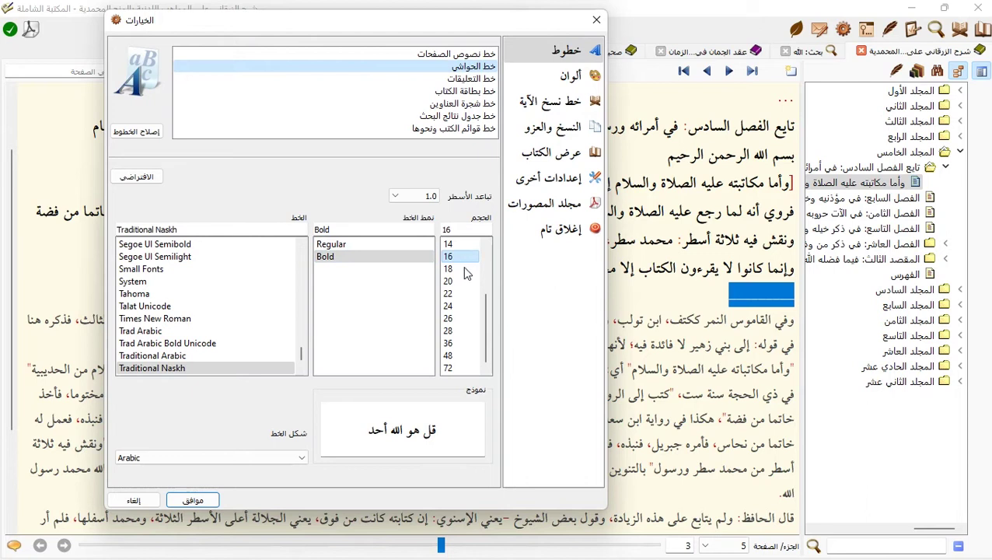
pyautogui.moveTo(774, 319); pyautogui.dragTo(610, 502)
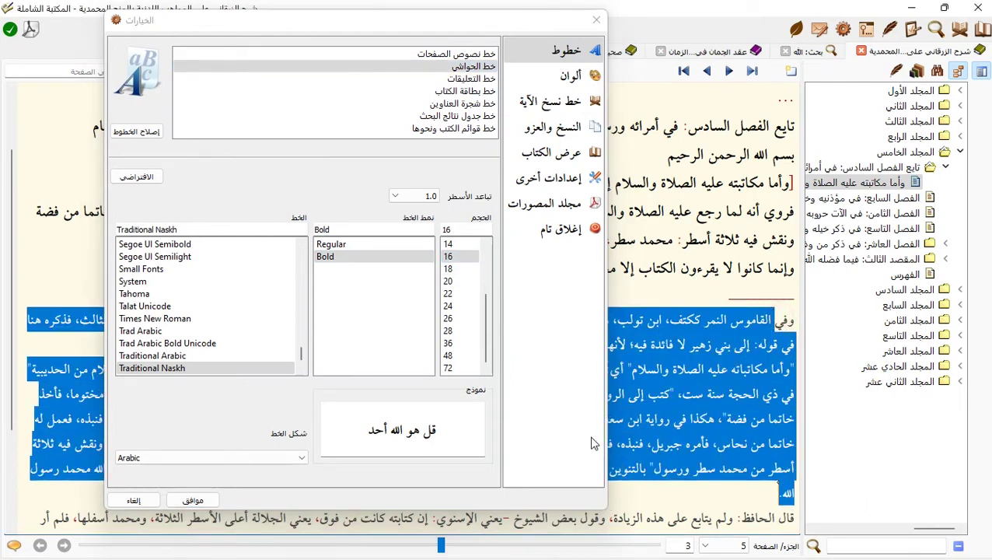
# - Examine the comments font settings (خط التعليقات) against the highlighted comment text in the book عقد الجمان
pyautogui.click(474, 79)
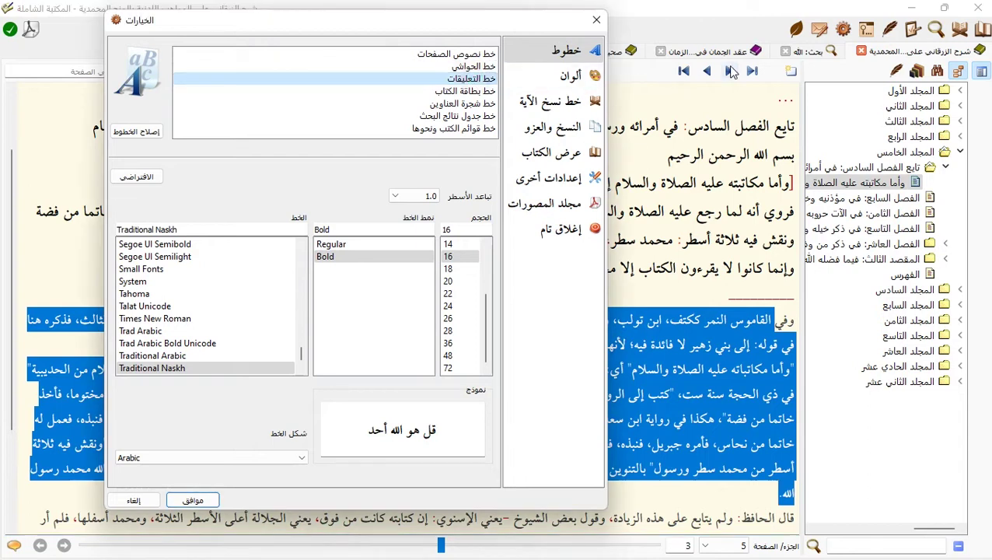
pyautogui.click(730, 53)
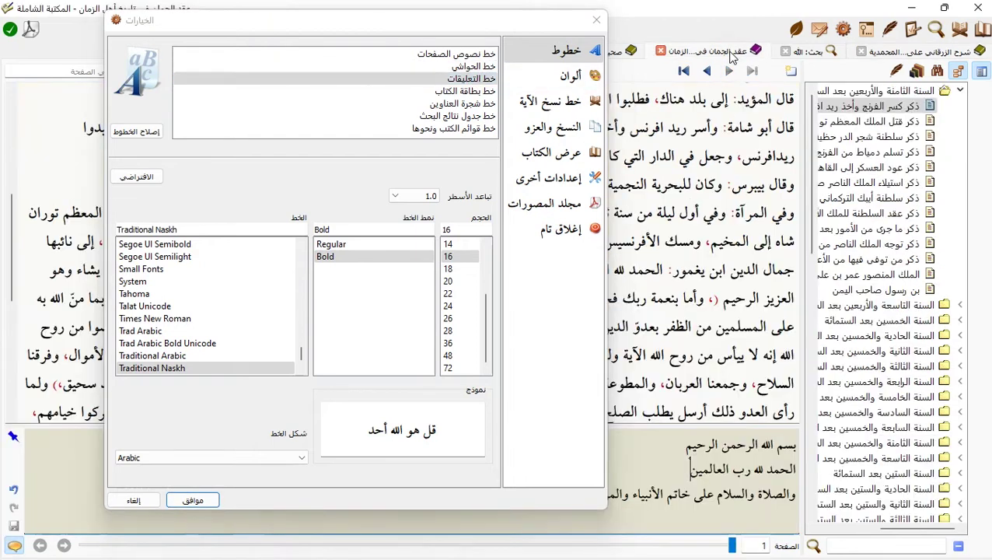
pyautogui.moveTo(488, 31); pyautogui.dragTo(243, 47)
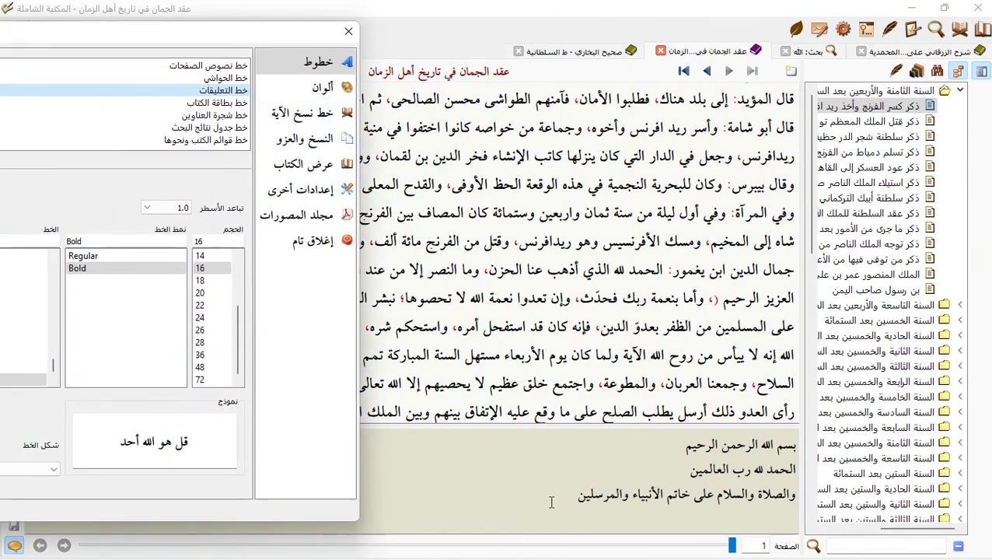
pyautogui.moveTo(568, 504); pyautogui.dragTo(797, 441)
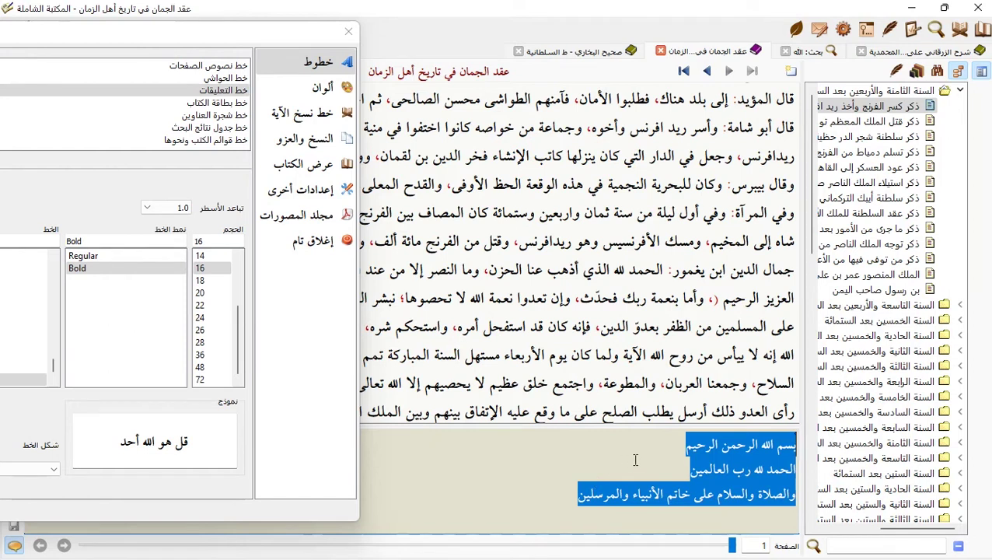
pyautogui.moveTo(246, 38); pyautogui.dragTo(455, 20)
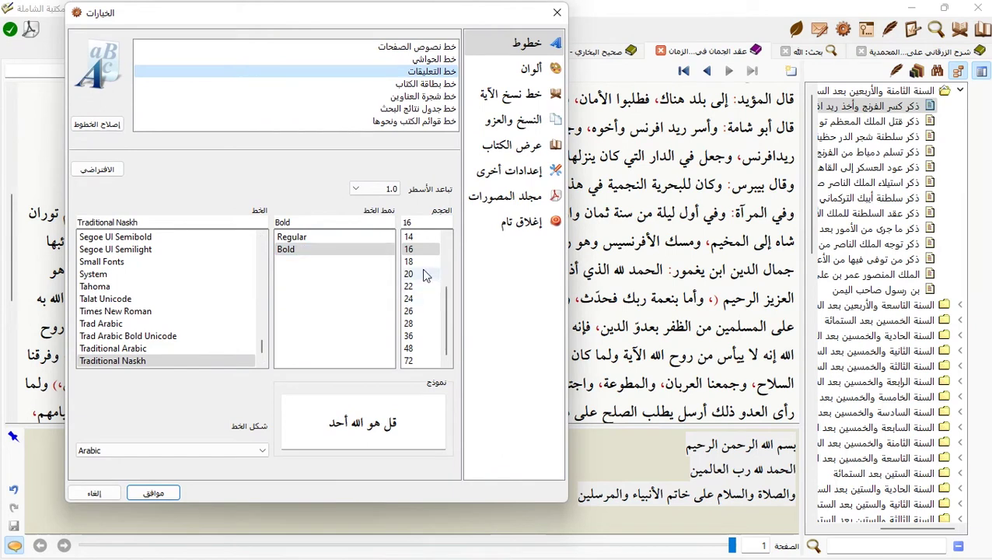
pyautogui.click(660, 471)
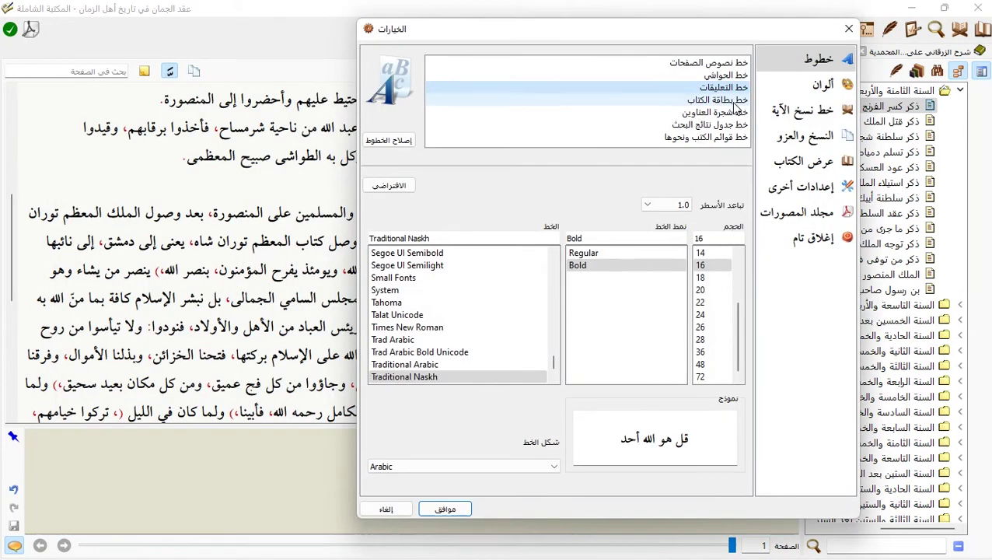
# - Examine the book card font settings (خط بطاقة الكتاب) against the information card of عقد الجمان
pyautogui.click(734, 102)
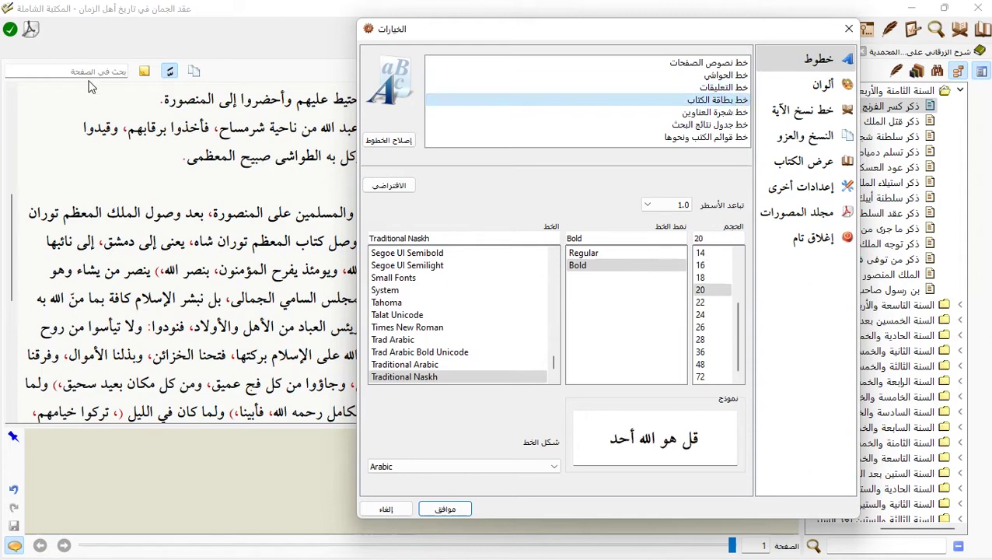
pyautogui.click(144, 71)
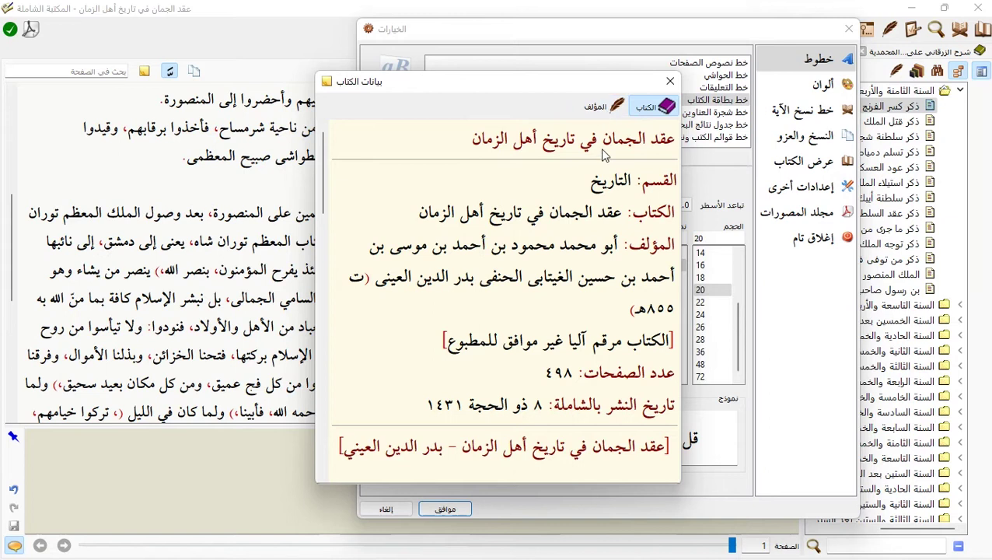
pyautogui.click(670, 81)
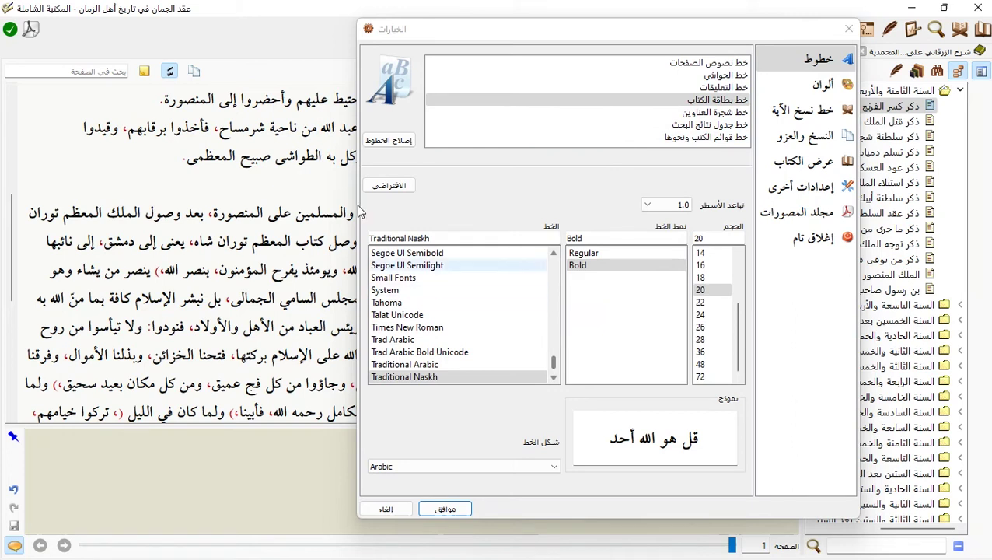
pyautogui.click(143, 71)
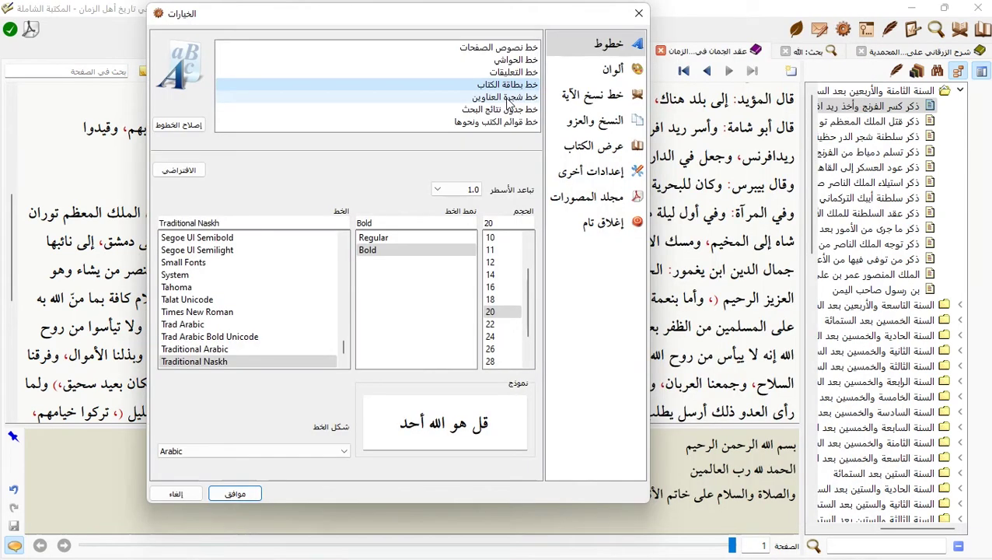
# - Examine the title tree font settings (خط شجرة العناوين) and its available sizes against the book's chapter tree
pyautogui.click(507, 97)
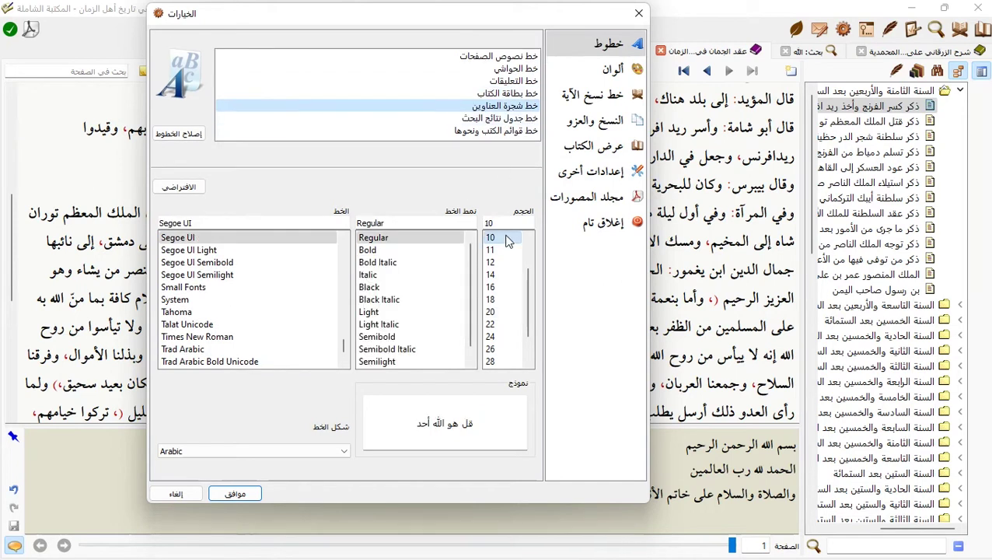
pyautogui.click(809, 108)
pyautogui.moveTo(811, 133); pyautogui.dragTo(668, 304)
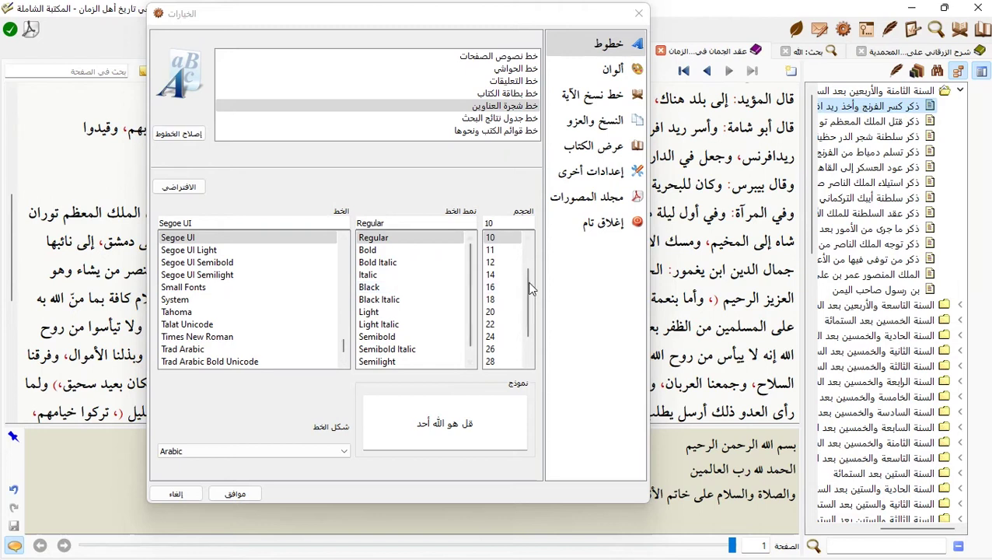
pyautogui.moveTo(530, 277); pyautogui.dragTo(504, 289)
pyautogui.moveTo(389, 13); pyautogui.dragTo(302, 21)
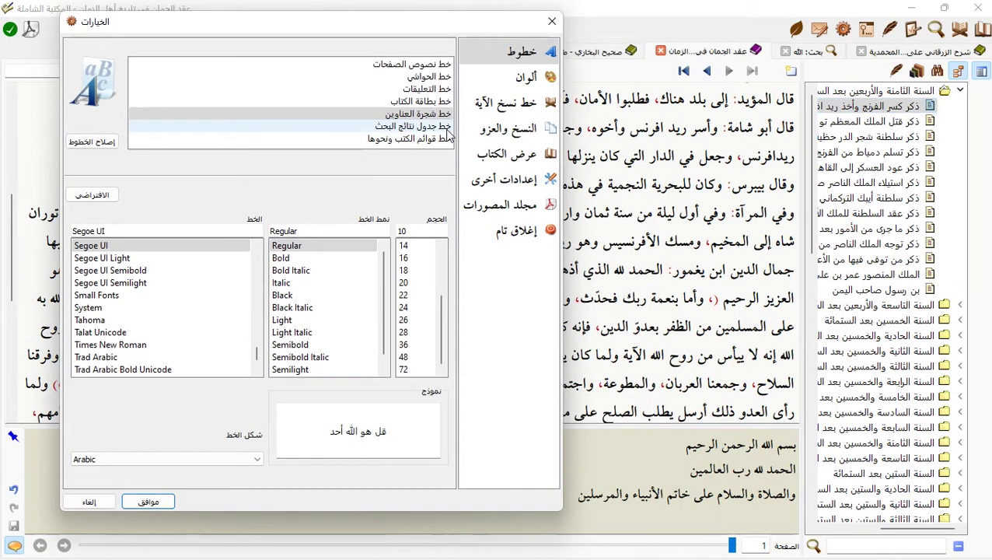
# - Examine the search results table font settings (خط جدول نتائج البحث) against the results list of the الله search
pyautogui.click(392, 129)
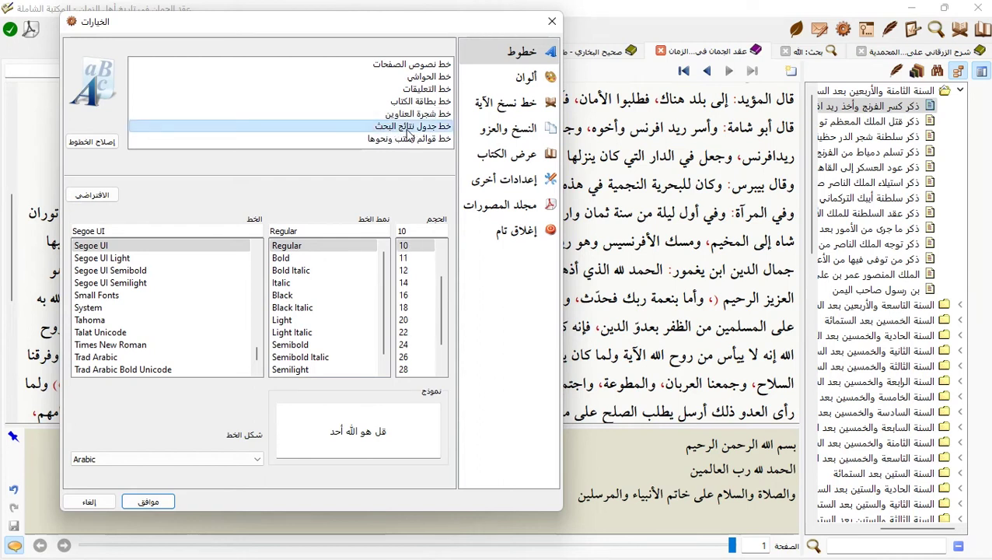
pyautogui.click(814, 52)
pyautogui.moveTo(506, 22); pyautogui.dragTo(406, 11)
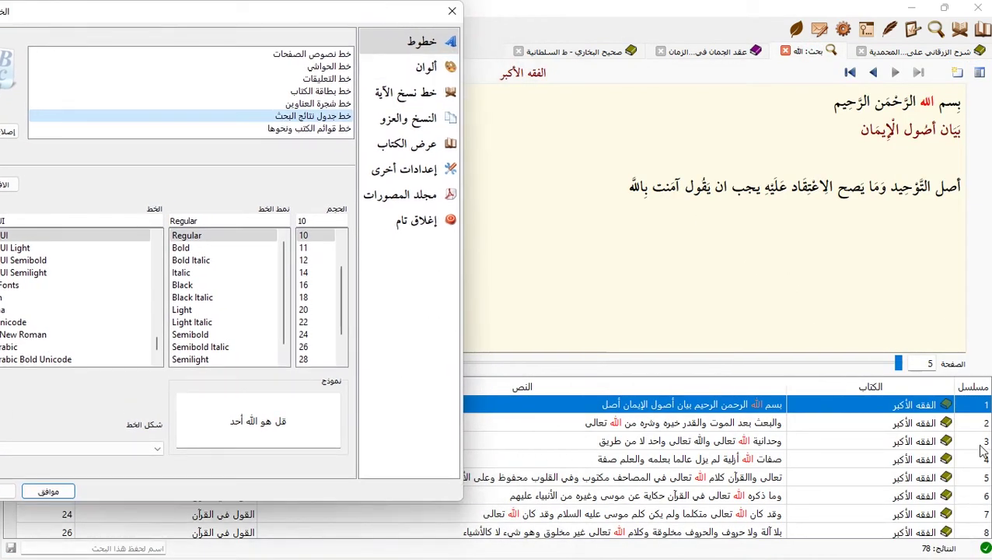
pyautogui.moveTo(973, 416); pyautogui.dragTo(961, 519)
pyautogui.scroll(-4, 933, 467)
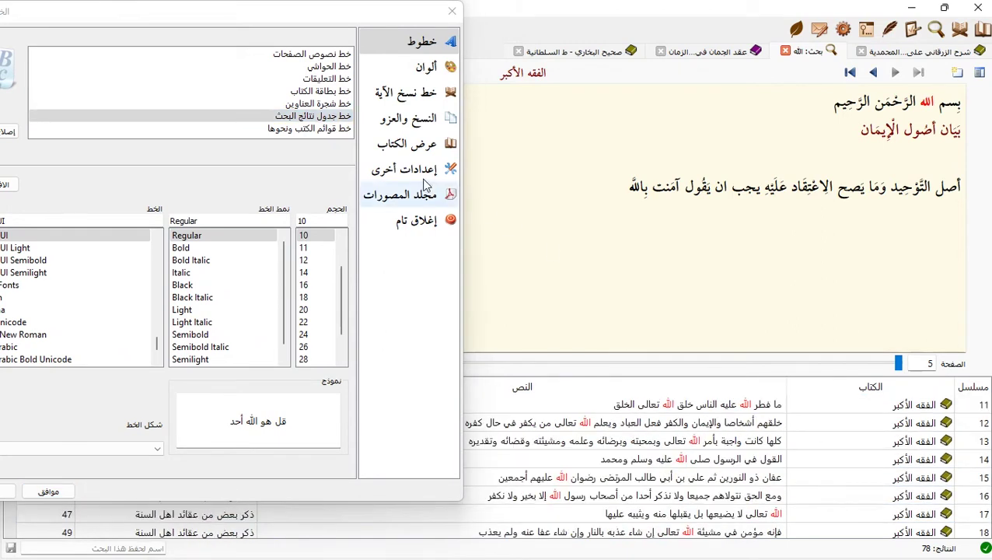
pyautogui.click(317, 116)
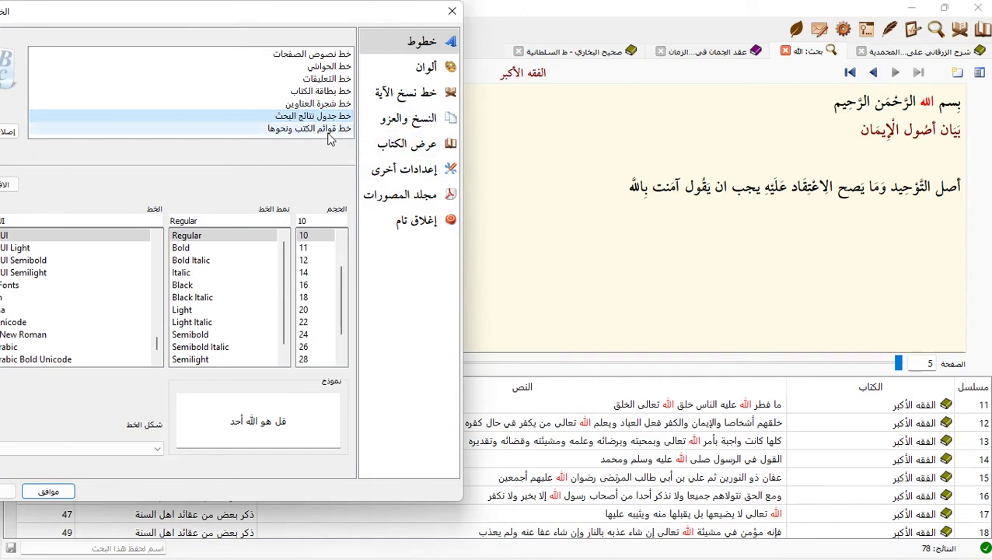
# - Examine the book lists font settings (خط قوائم الكتب ونحوها) against the book selection and search windows
pyautogui.click(325, 129)
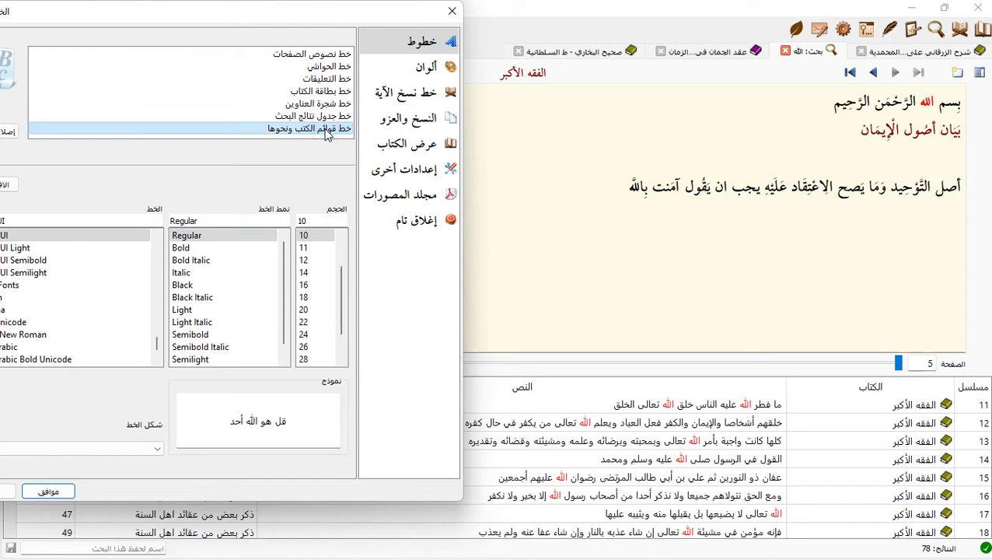
pyautogui.click(981, 31)
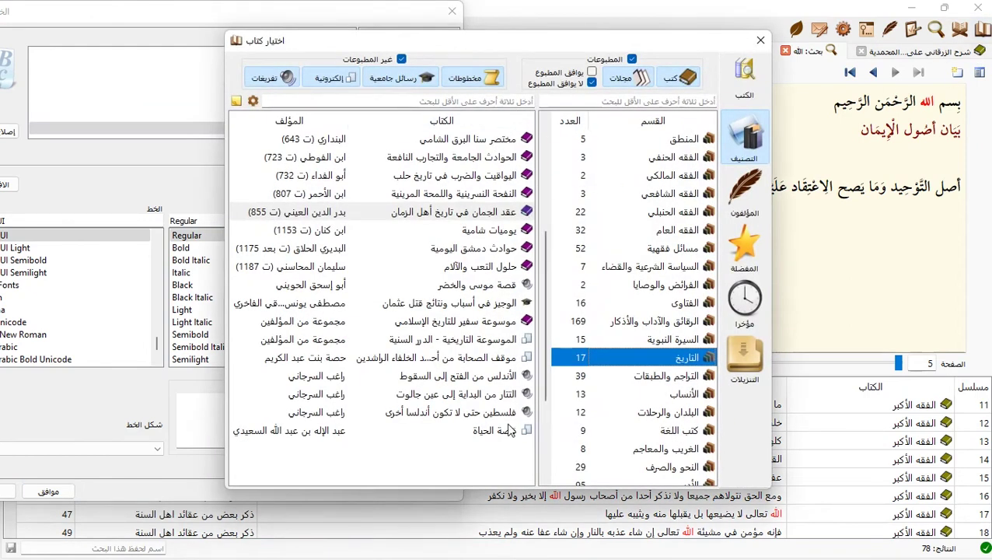
pyautogui.moveTo(368, 47); pyautogui.dragTo(524, 31)
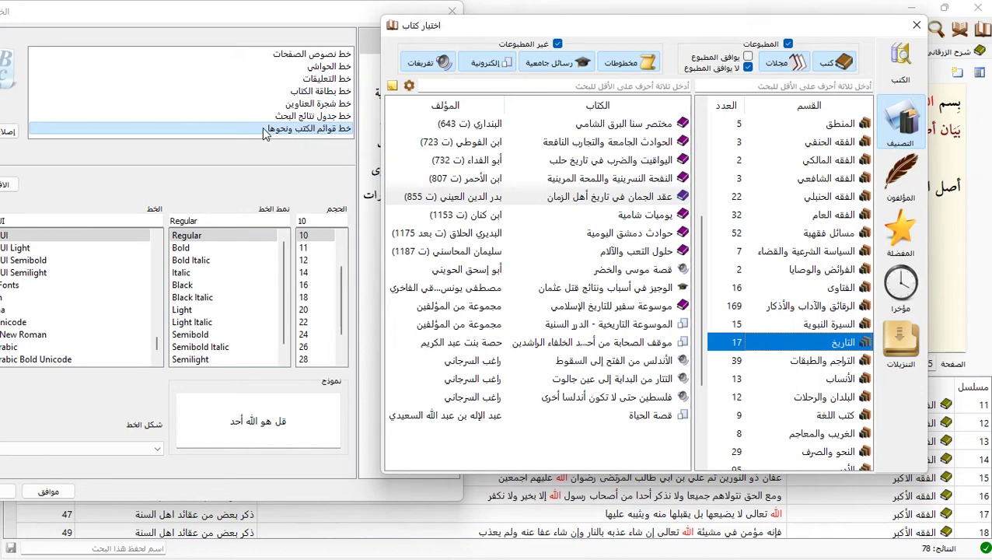
pyautogui.click(932, 29)
pyautogui.moveTo(397, 18); pyautogui.dragTo(684, 22)
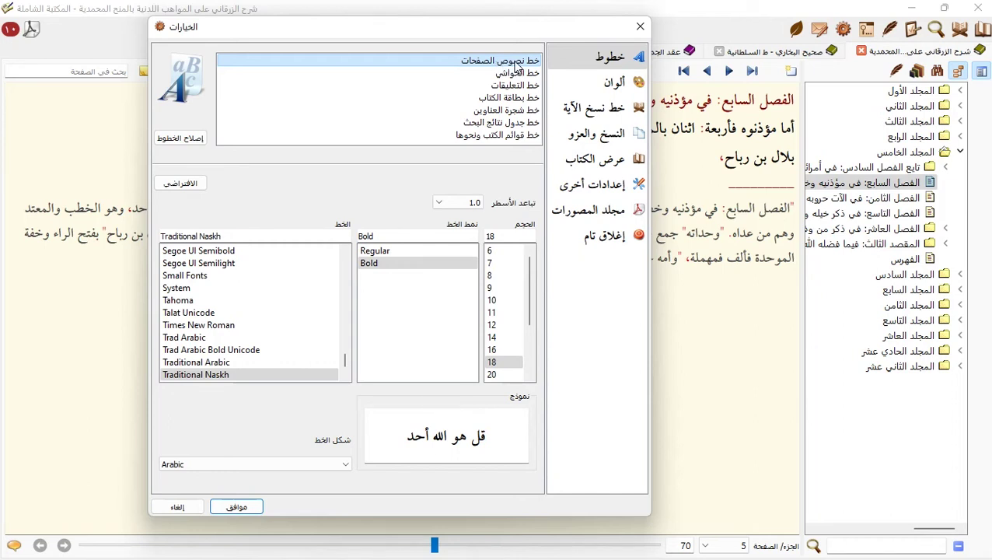
# - Restore the page text font (خط نصوص الصفحات) to its default and apply the options
pyautogui.click(191, 185)
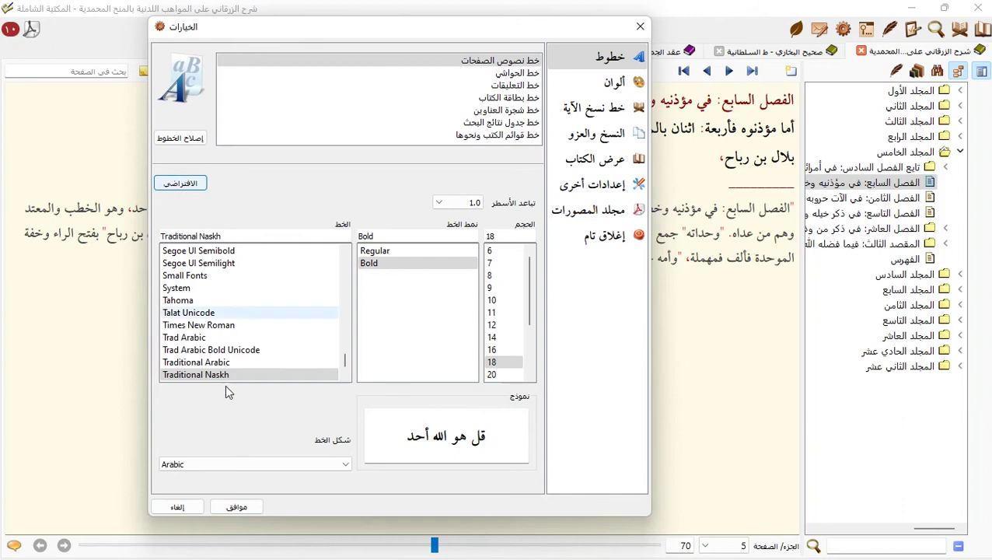
pyautogui.click(237, 507)
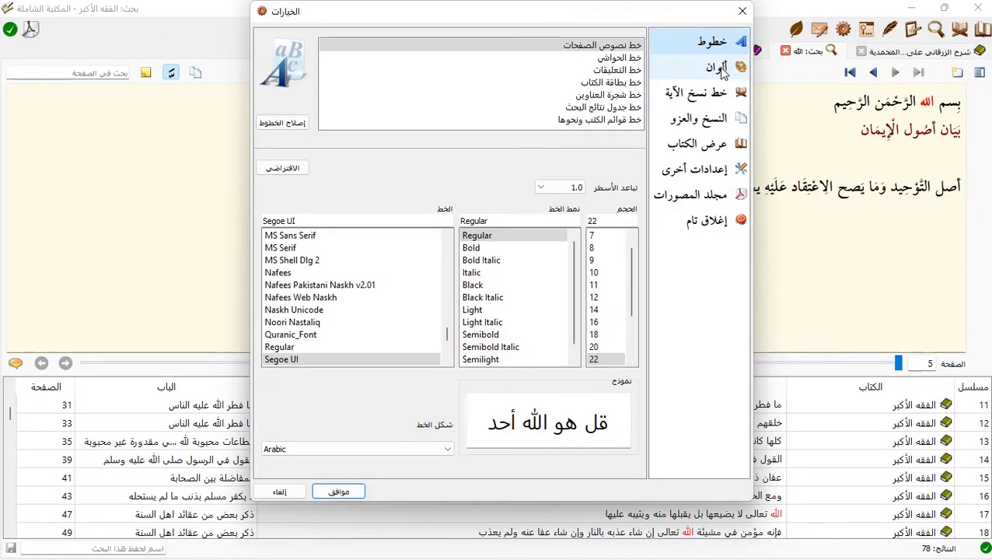
# - Examine the titles colour setting (لون العناوين) against the chapter heading and information card of شرح الزرقاني
pyautogui.click(722, 72)
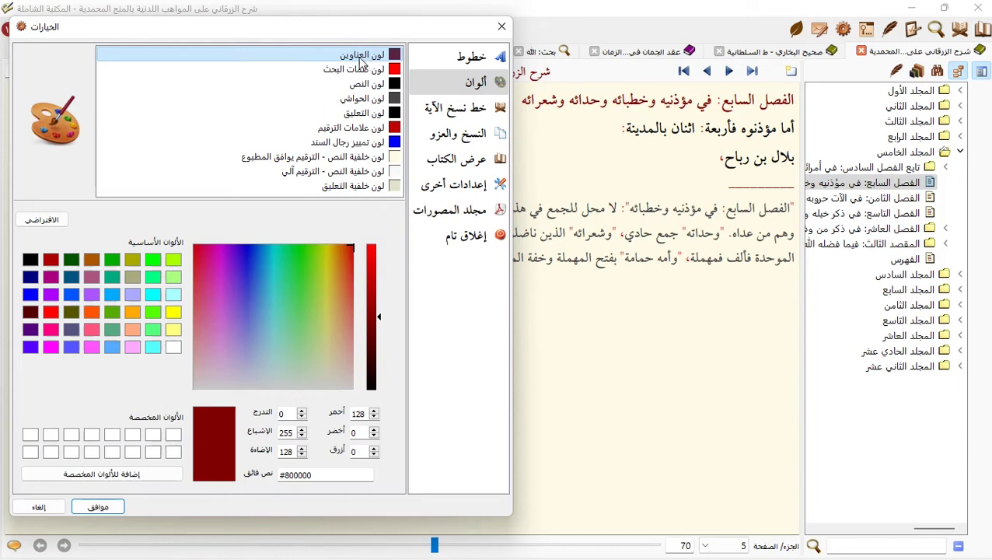
pyautogui.moveTo(529, 101); pyautogui.dragTo(793, 101)
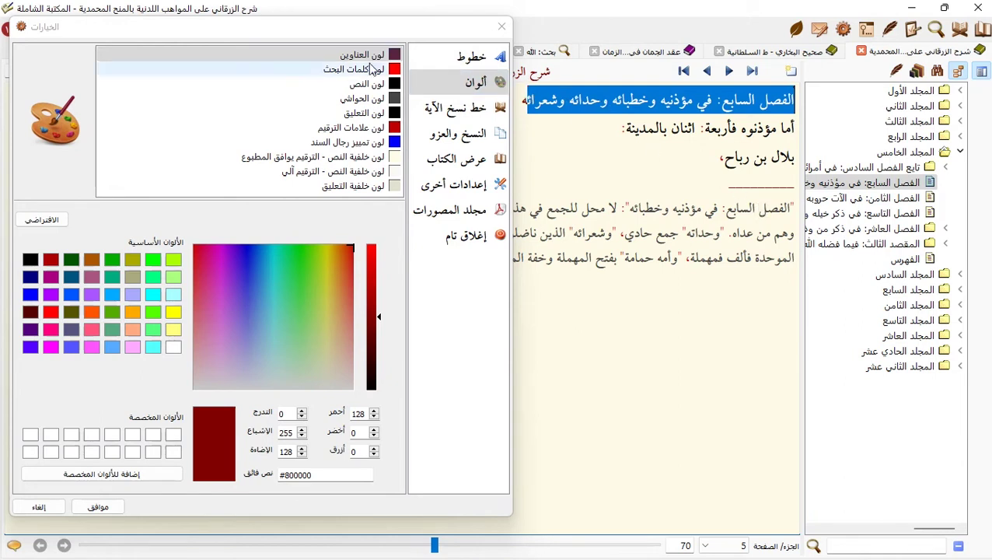
pyautogui.click(362, 59)
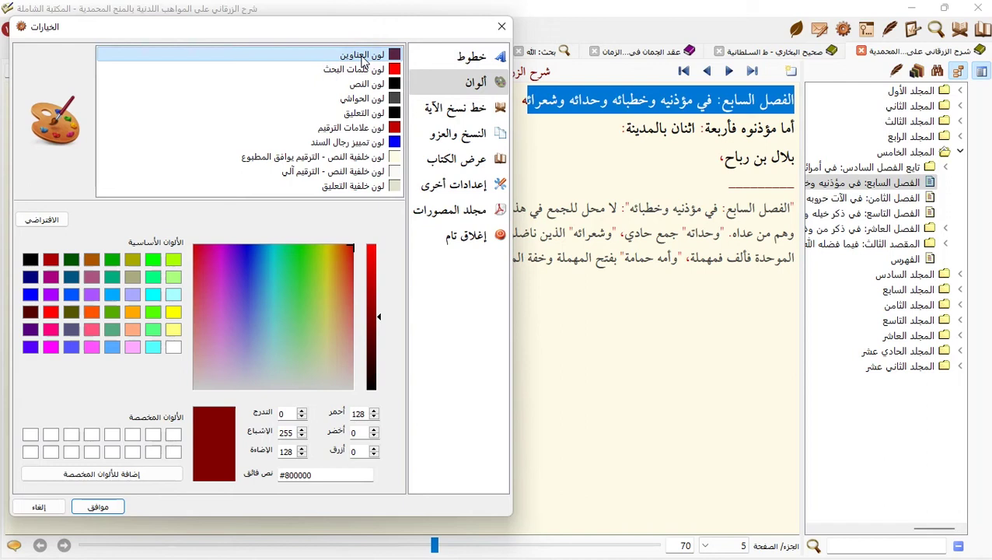
pyautogui.click(659, 109)
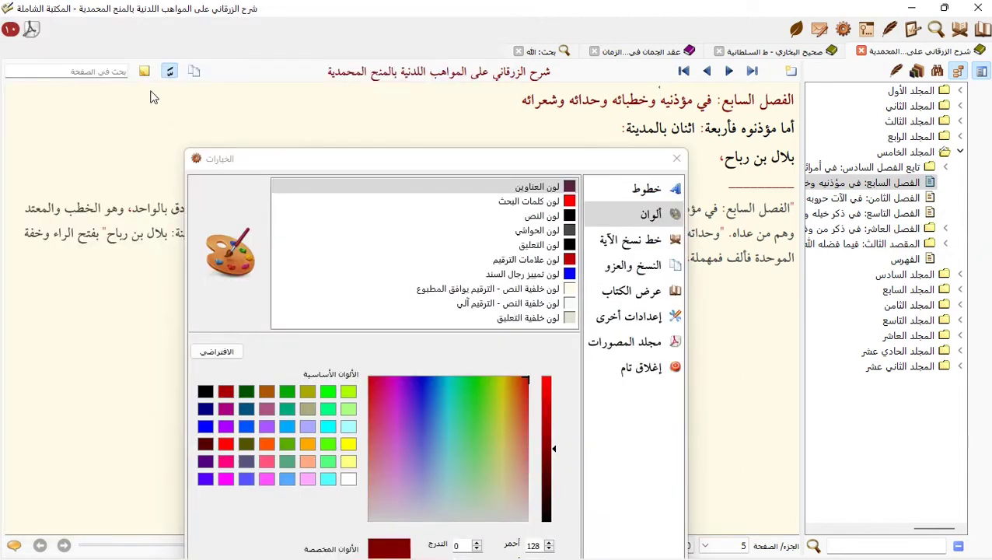
pyautogui.click(144, 71)
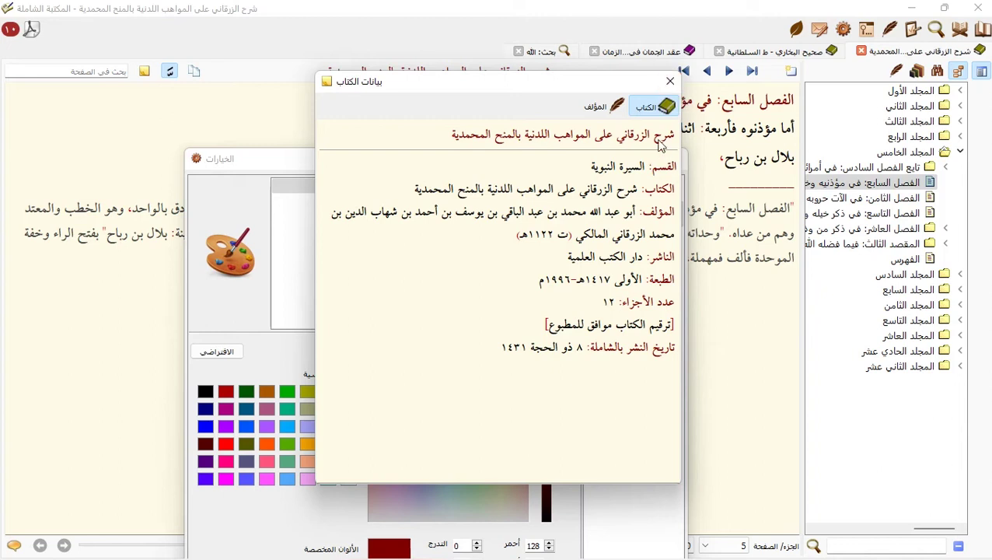
pyautogui.click(670, 84)
# - Set the titles colour (لون العناوين) to blue #0000ff, apply it and reopen شرح الزرقاني
pyautogui.moveTo(594, 165); pyautogui.dragTo(590, 32)
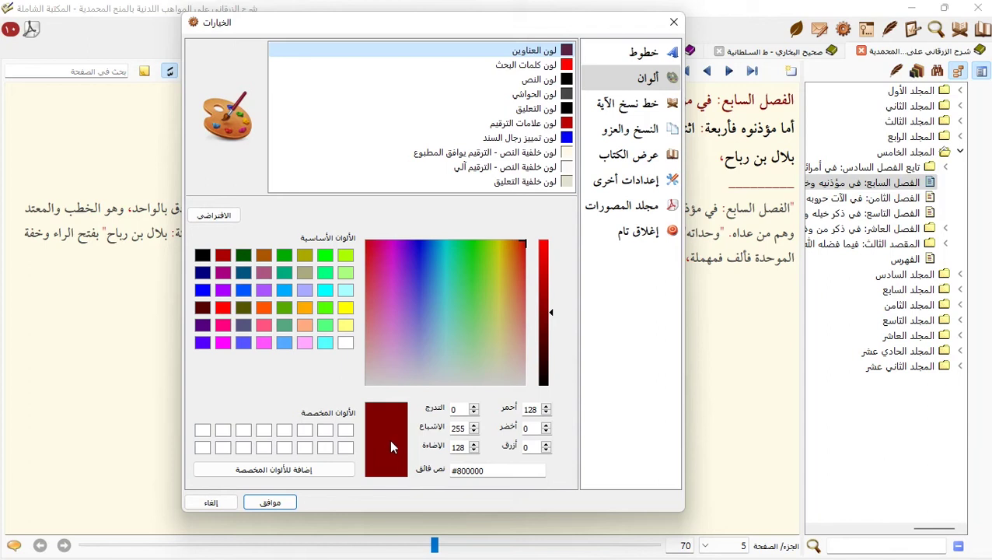
pyautogui.click(201, 295)
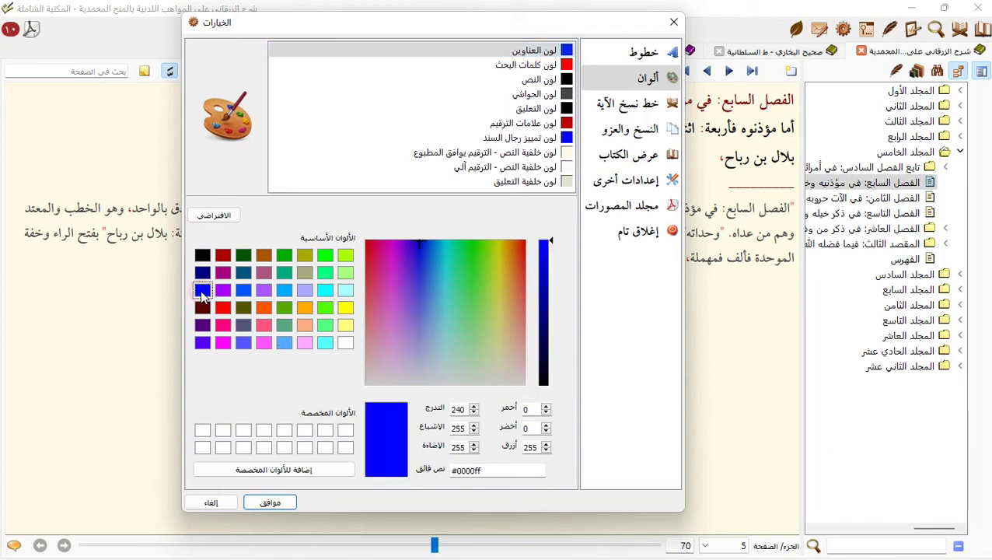
pyautogui.click(276, 505)
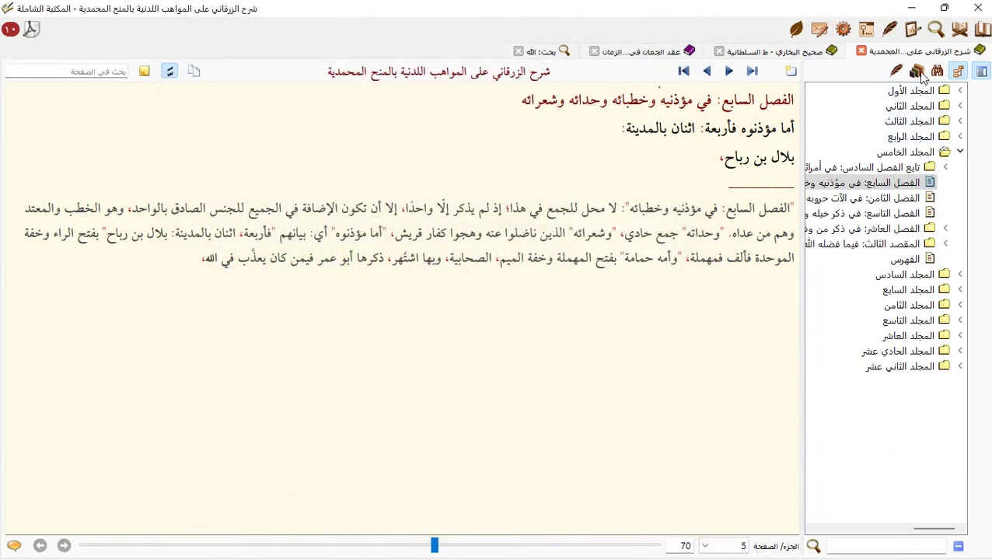
pyautogui.moveTo(942, 55)
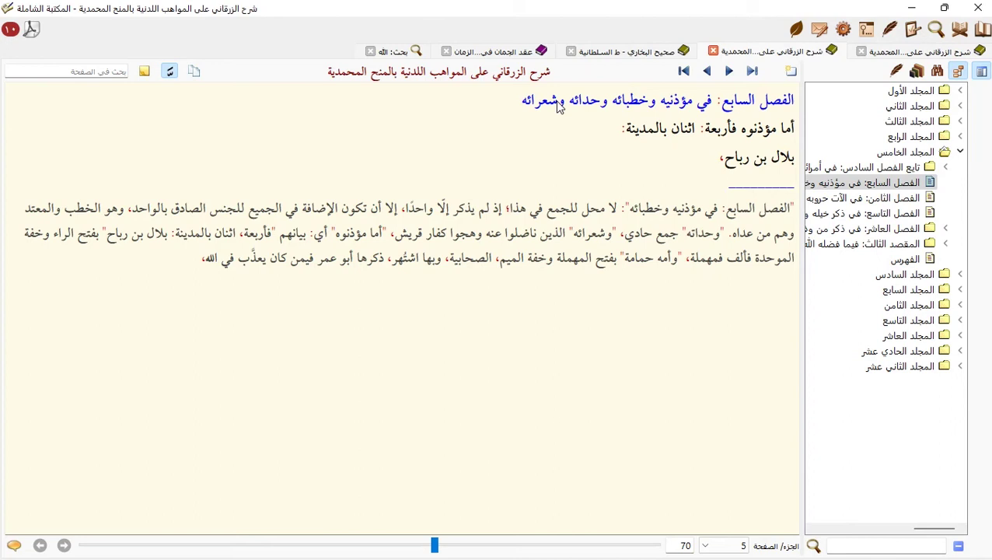
# - Check the titles colour on the information card of the reopened شرح الزرقاني
pyautogui.click(144, 71)
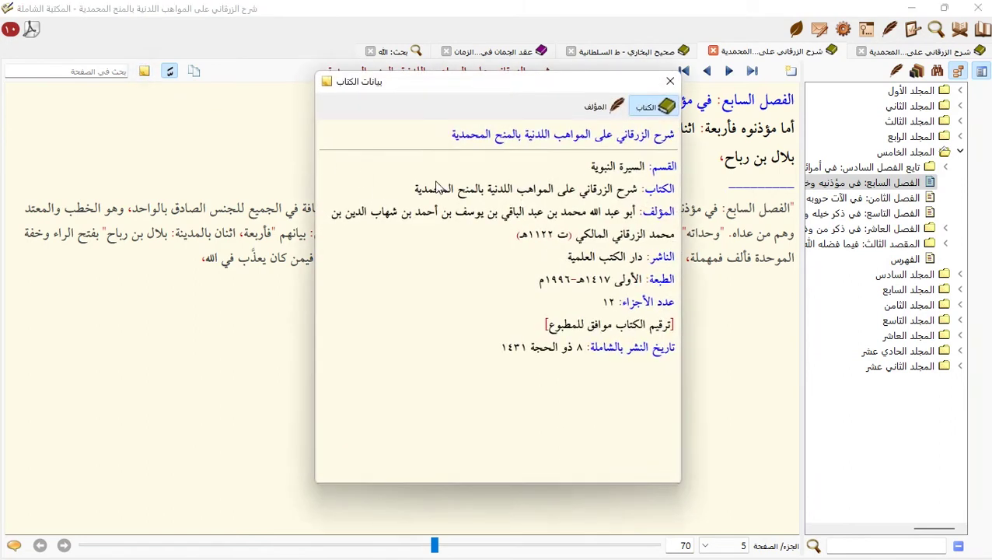
pyautogui.moveTo(449, 137); pyautogui.dragTo(670, 135)
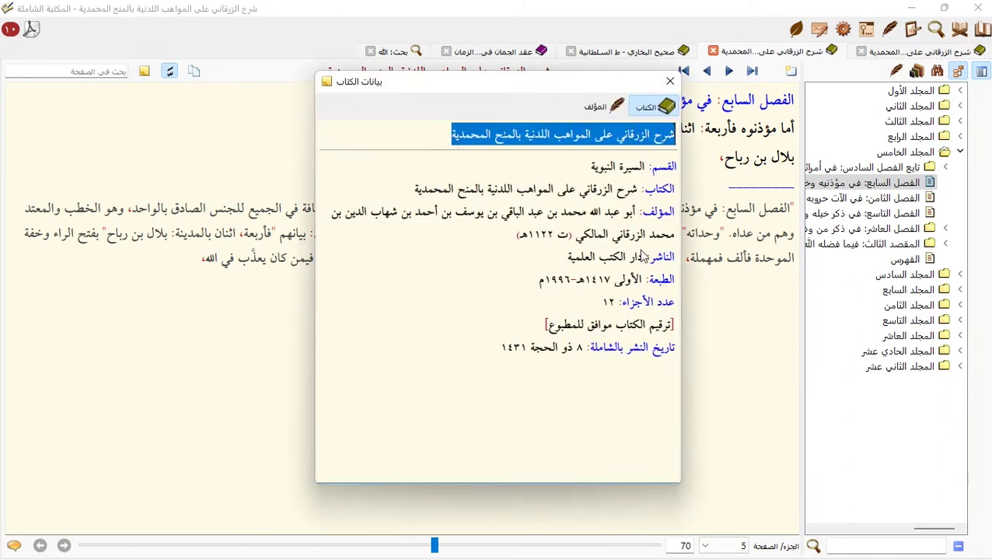
pyautogui.click(670, 81)
# - Restore the titles colour (لون العناوين) to its default, apply it and close the duplicate tabs of شرح الزرقاني
pyautogui.click(647, 78)
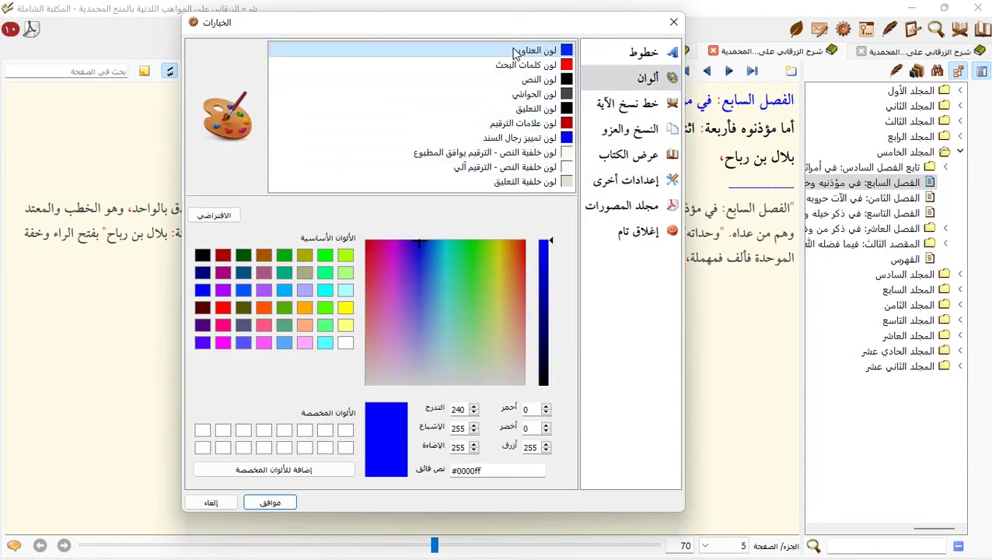
pyautogui.click(215, 220)
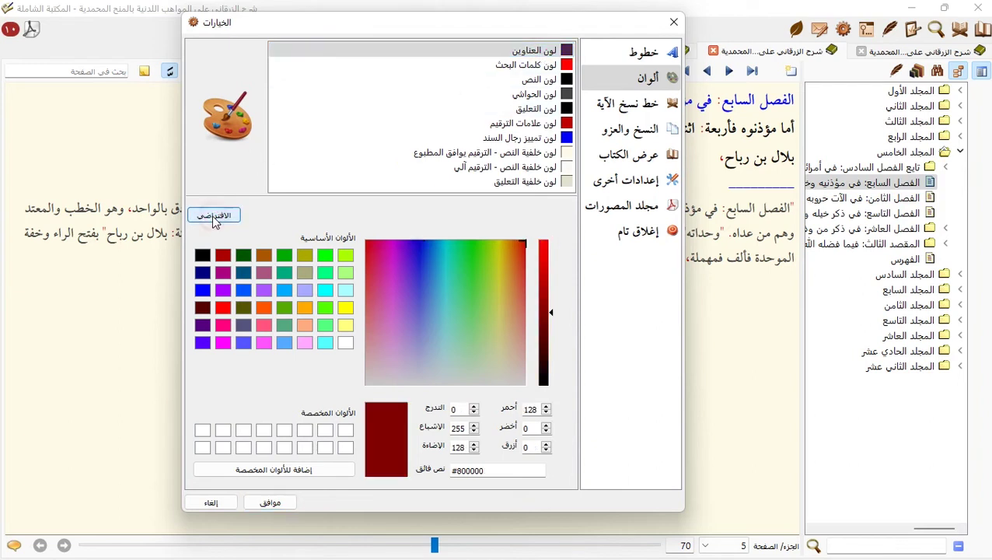
pyautogui.click(270, 502)
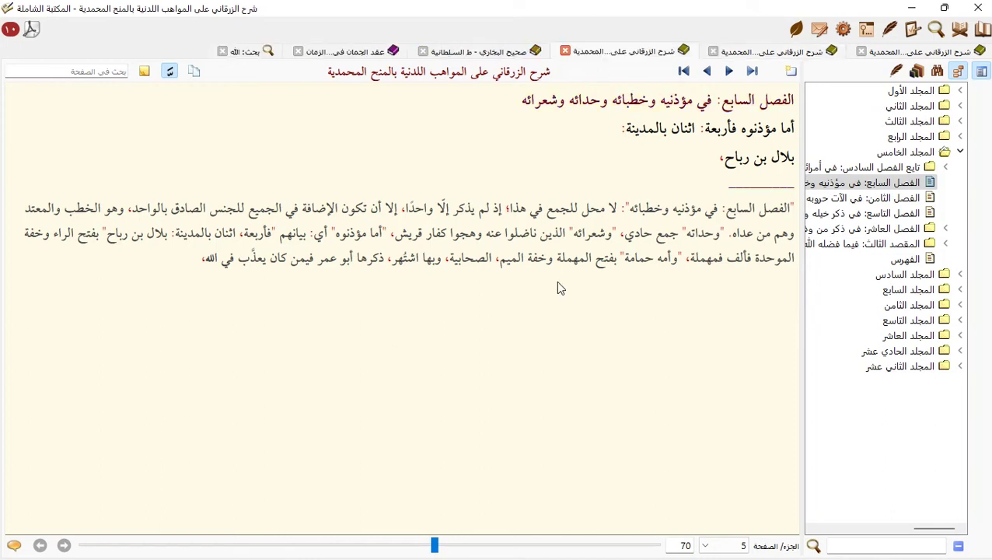
pyautogui.doubleClick(717, 53)
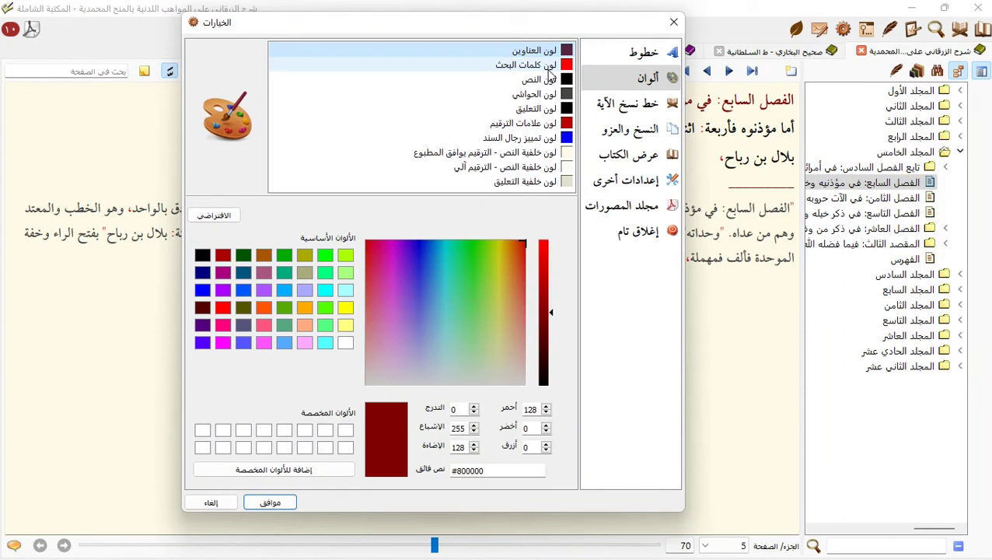
# - Examine the search words colour setting (لون كلمات البحث) against the highlighted words in the الله search results
pyautogui.moveTo(559, 28); pyautogui.dragTo(422, 11)
pyautogui.click(545, 53)
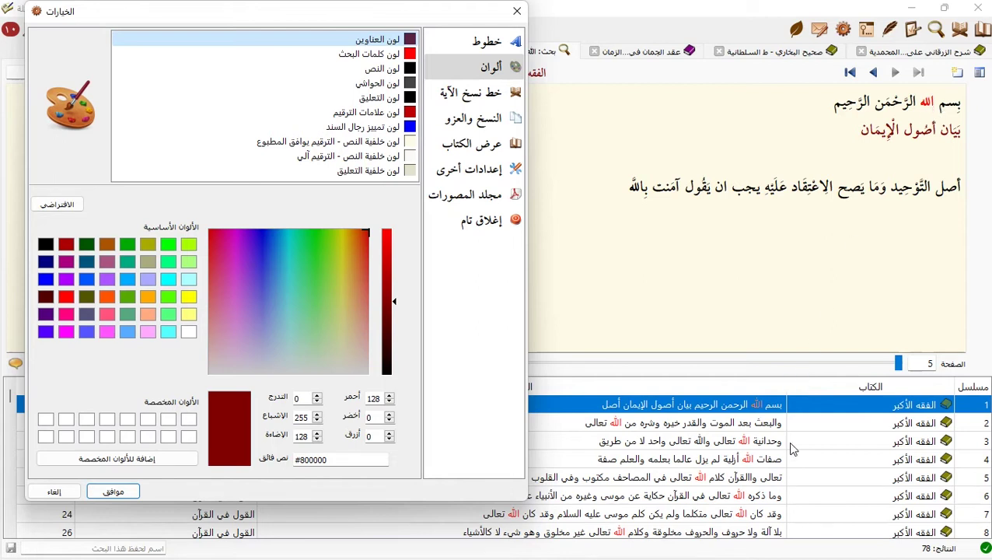
pyautogui.scroll(-2, 735, 488)
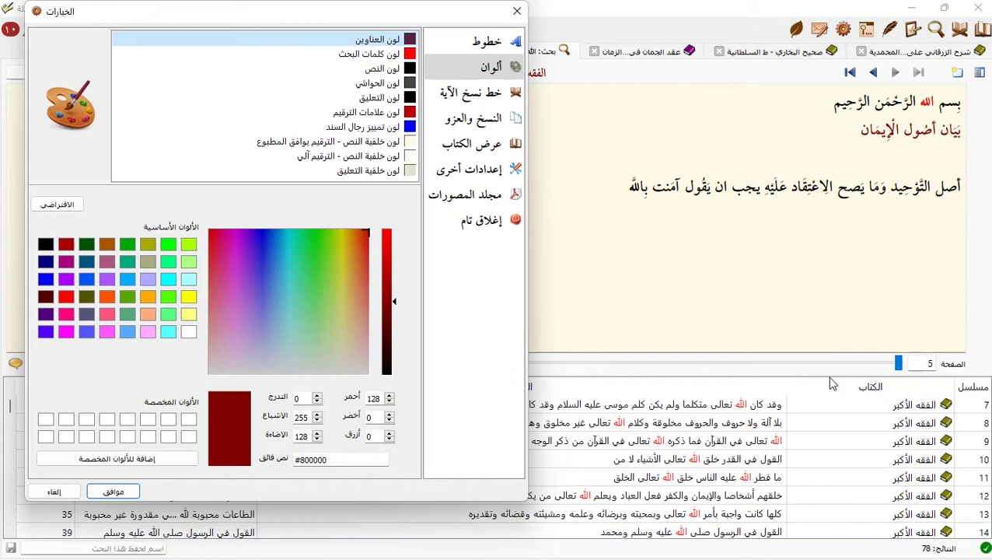
pyautogui.scroll(-1, 717, 444)
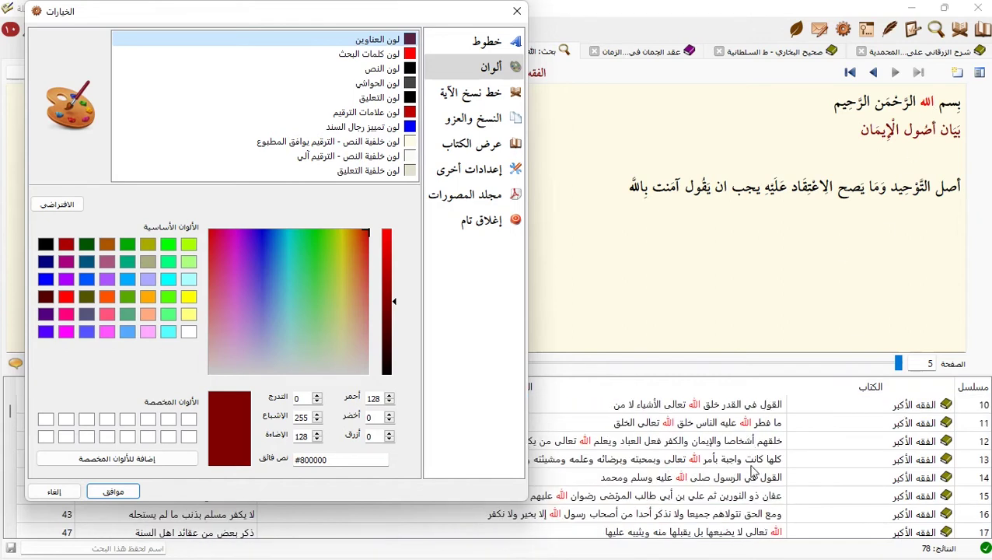
pyautogui.click(402, 56)
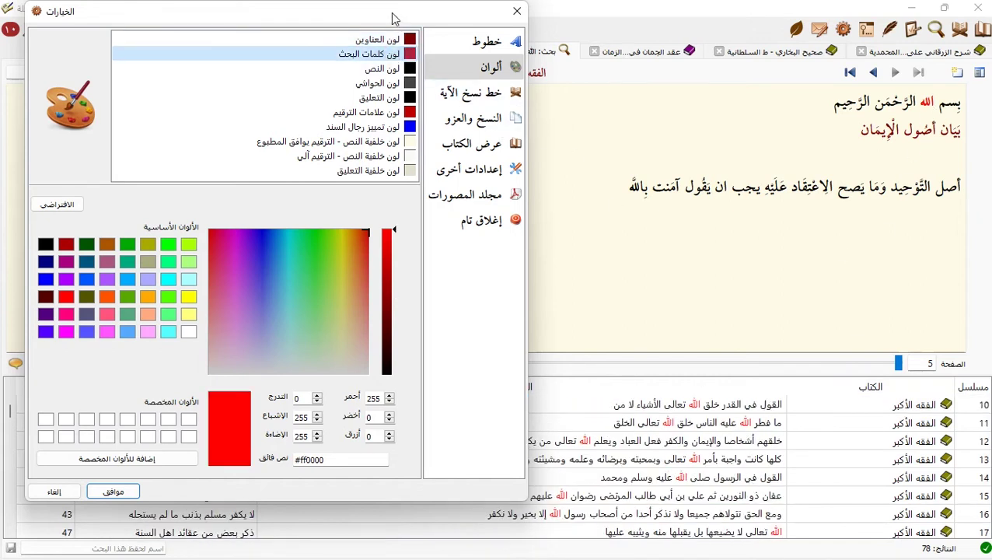
# - Set the search words colour (لون كلمات البحث) to green #00ff00 and apply it
pyautogui.moveTo(399, 18); pyautogui.dragTo(500, 52)
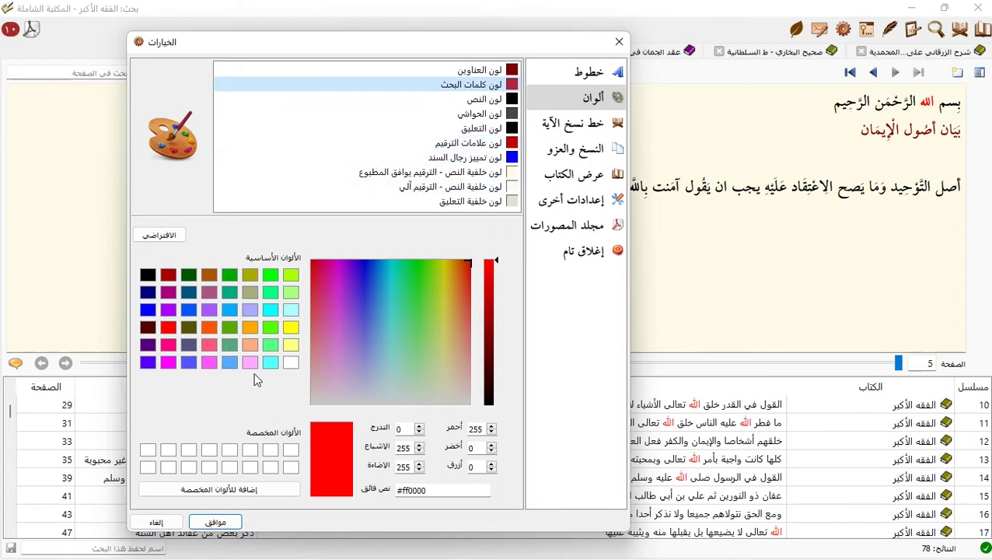
pyautogui.click(270, 275)
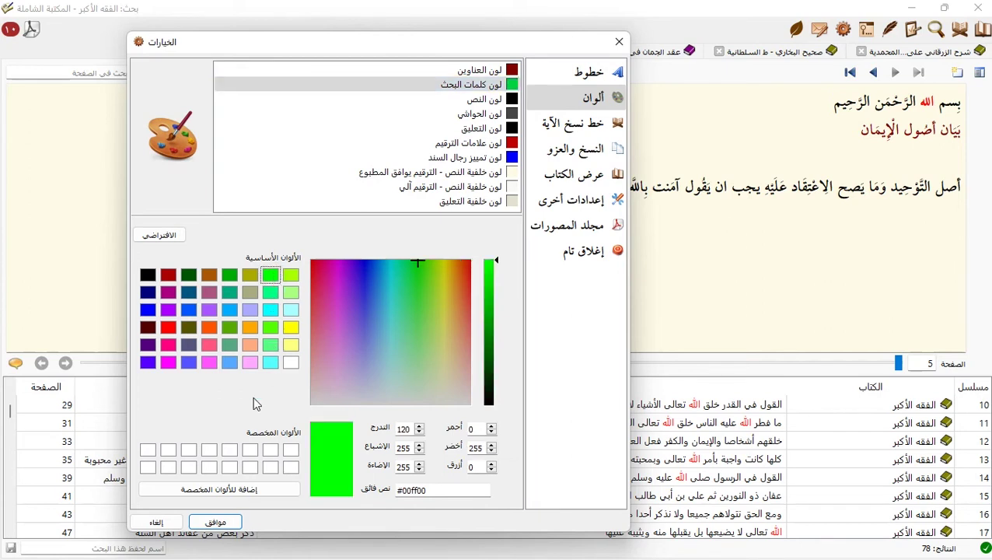
pyautogui.click(218, 522)
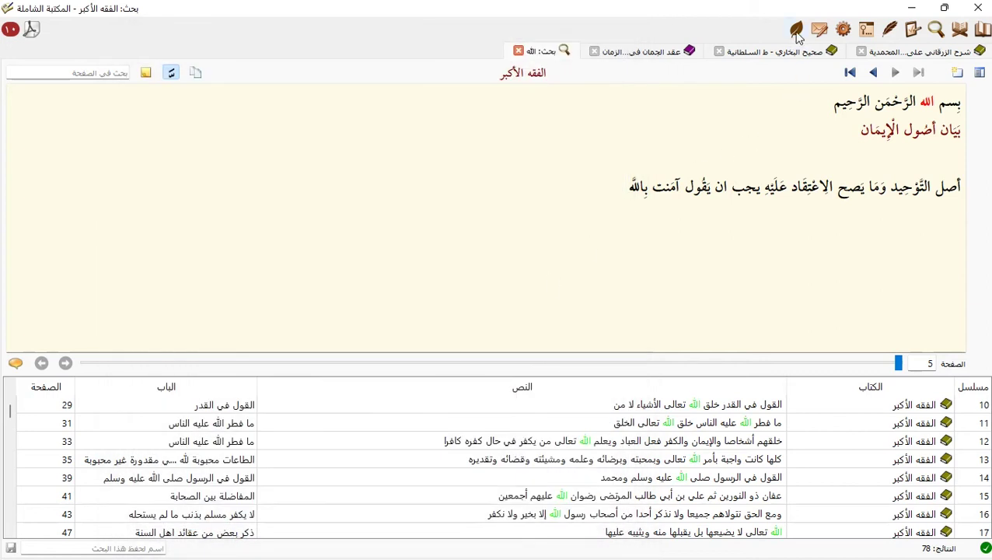
# - Rerun the الله search in الفقه الأكبر and open the fifth result to check the search words colour
pyautogui.click(936, 31)
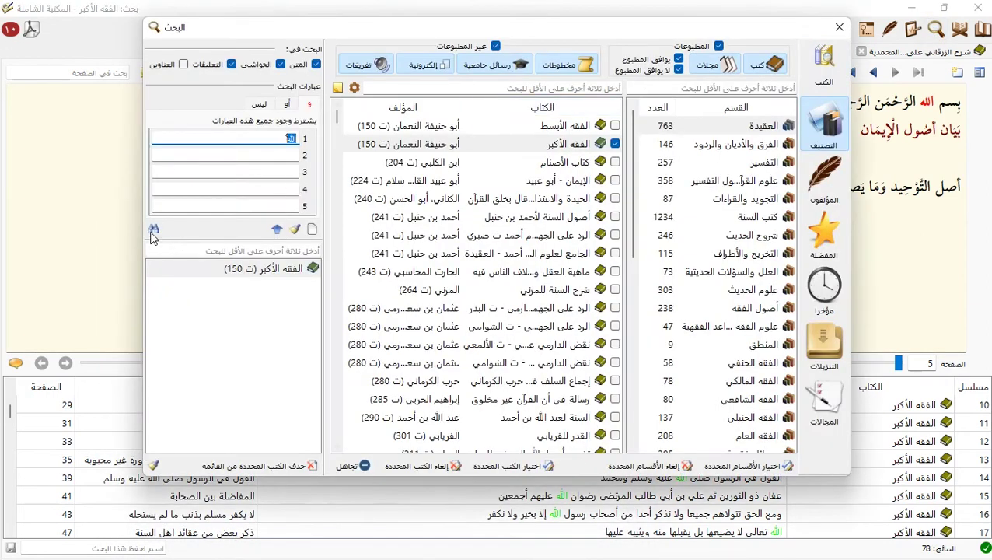
pyautogui.click(153, 232)
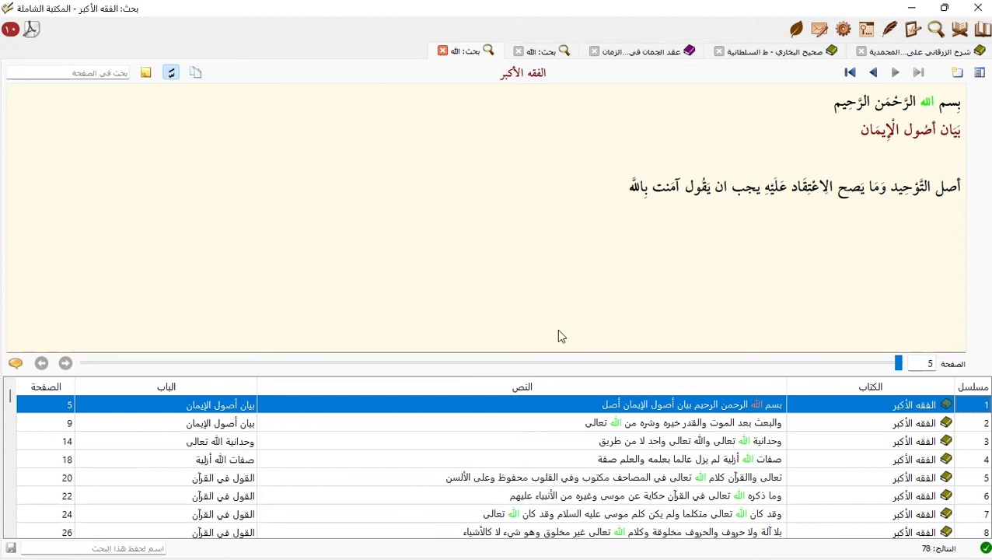
pyautogui.click(742, 478)
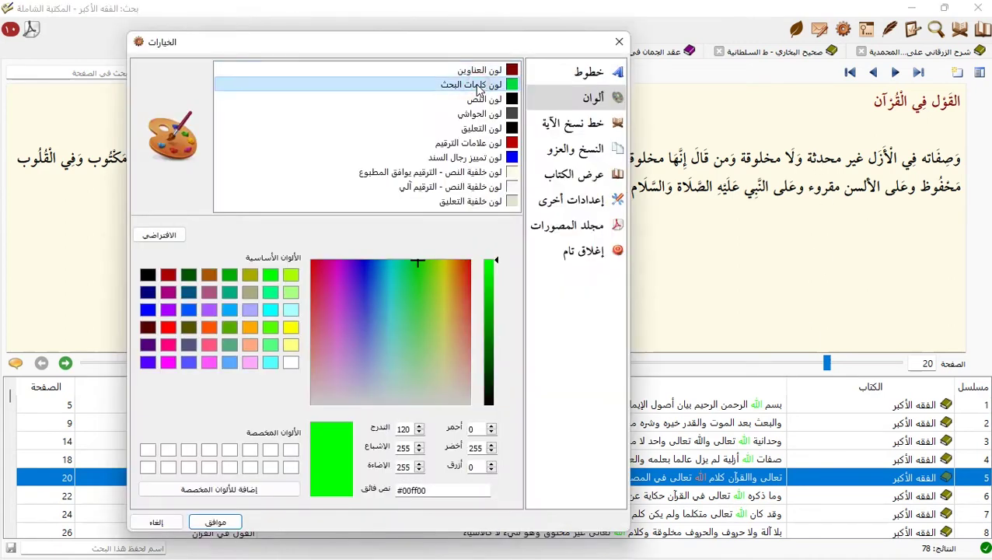
# - Restore the search words colour (لون كلمات البحث) to its default
pyautogui.click(159, 234)
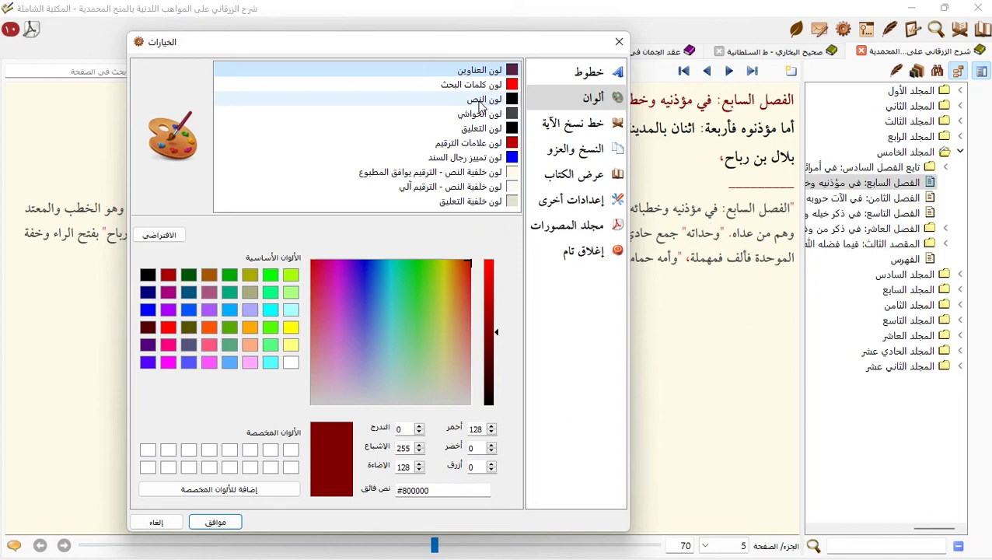
# - Examine the text and footnotes colour settings (لون النص، لون الحواشي) against the page text above and below the separator line
pyautogui.moveTo(522, 36); pyautogui.dragTo(411, 18)
pyautogui.moveTo(713, 193); pyautogui.dragTo(800, 189)
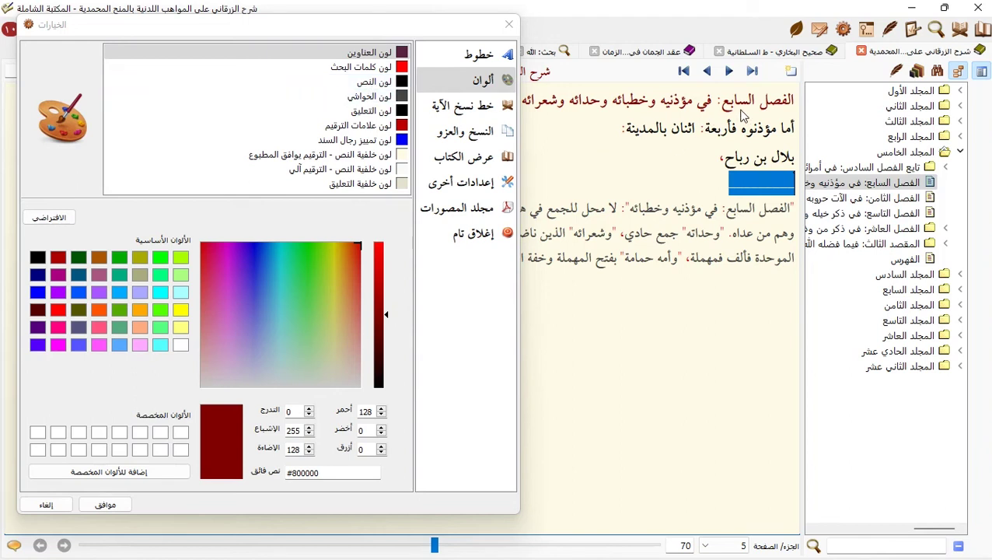
pyautogui.click(377, 83)
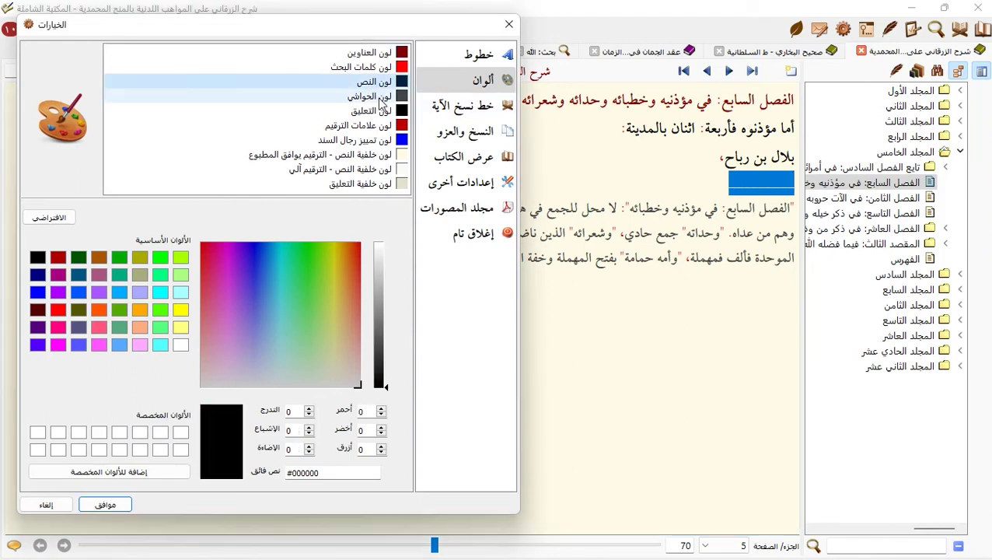
pyautogui.click(380, 97)
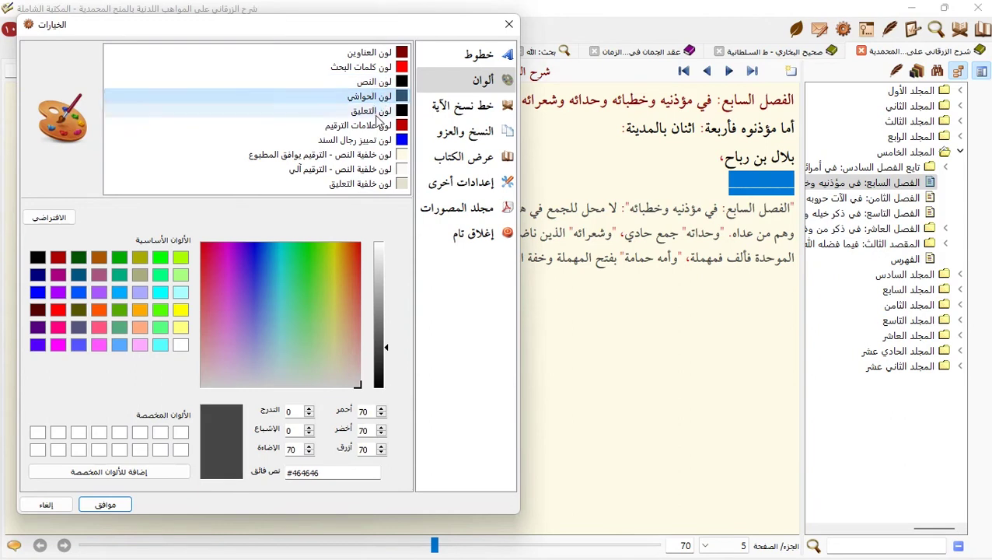
# - Examine which text the comment colour (لون التعليق) governs, using the comment pane of عقد الجمان
pyautogui.click(382, 113)
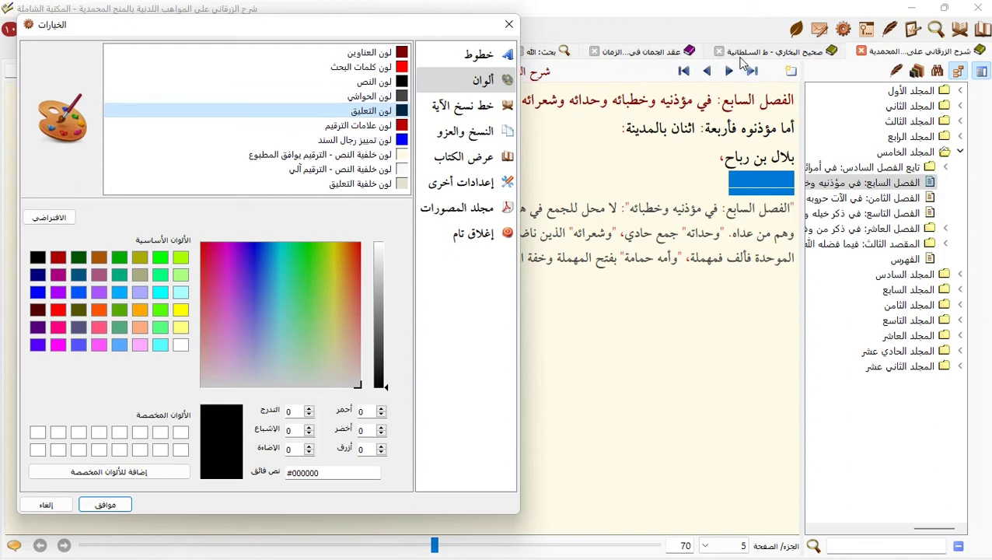
pyautogui.click(660, 51)
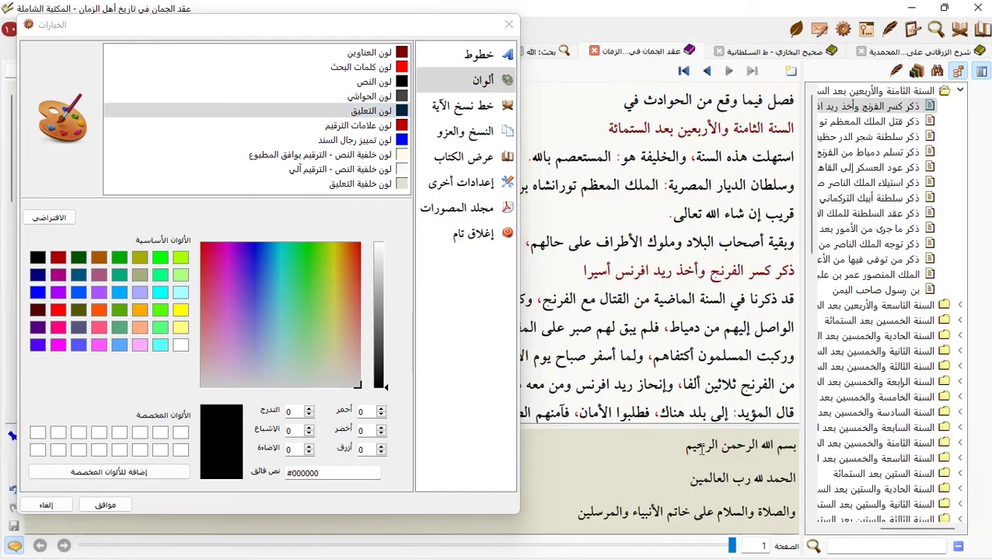
pyautogui.moveTo(577, 517); pyautogui.dragTo(808, 447)
pyautogui.click(674, 474)
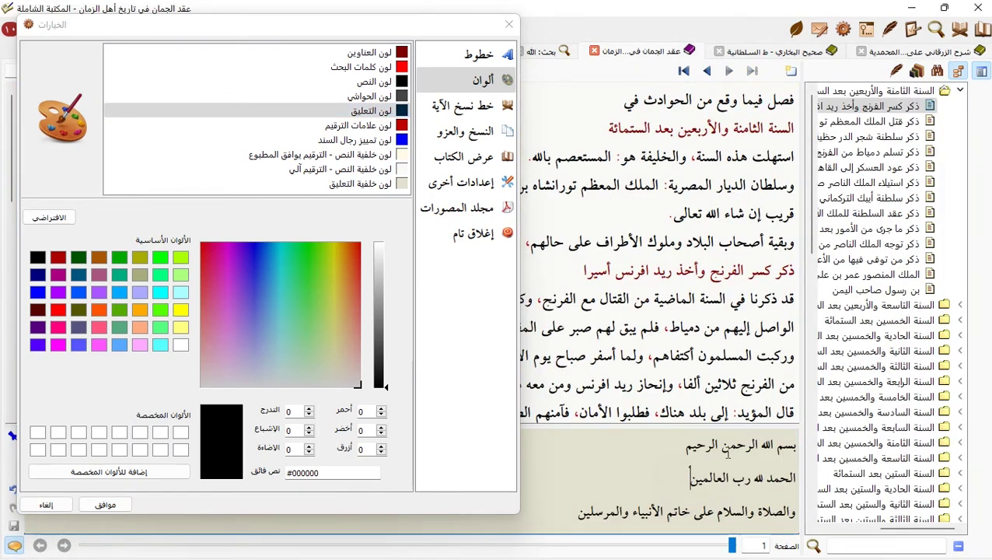
pyautogui.click(373, 117)
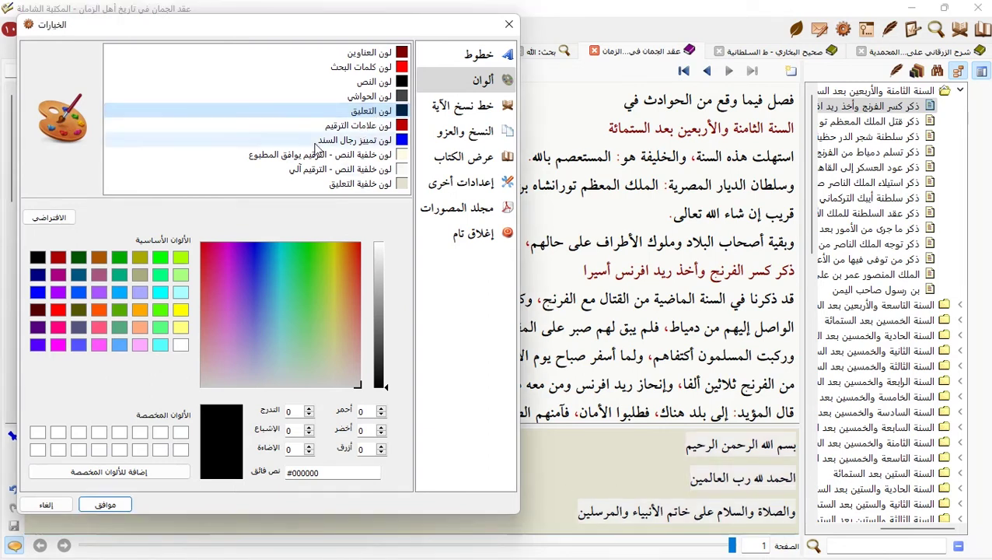
pyautogui.click(626, 470)
pyautogui.moveTo(565, 514); pyautogui.dragTo(801, 441)
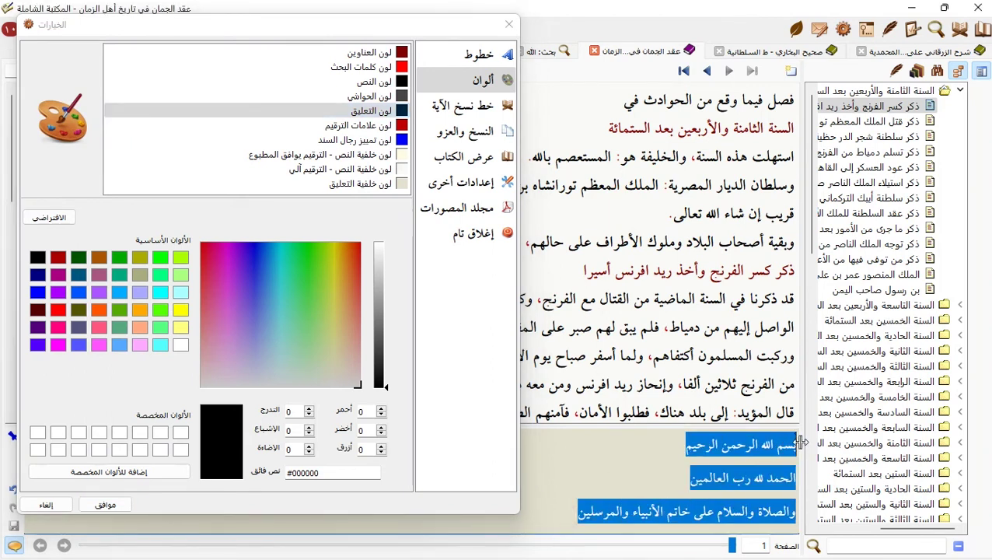
pyautogui.click(709, 476)
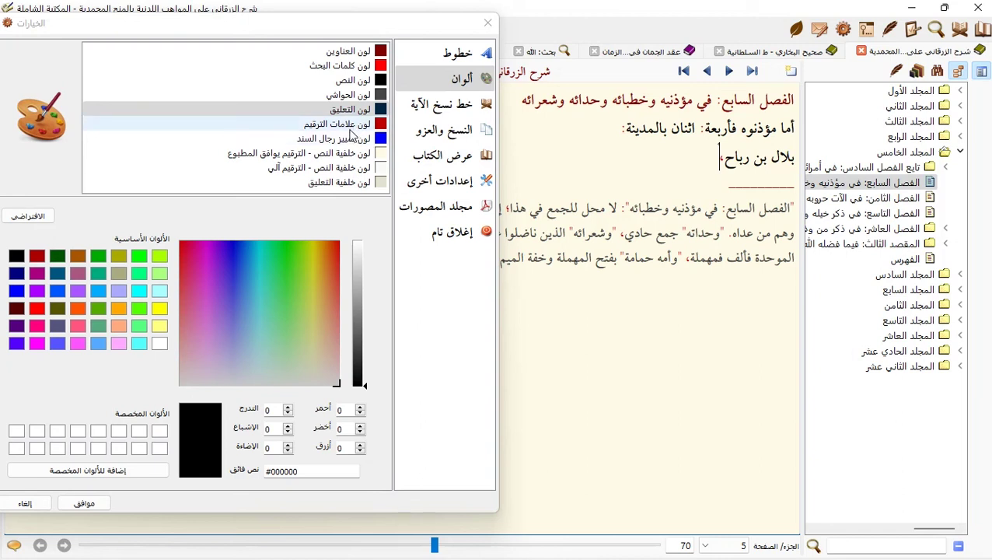
# - Examine the punctuation colour (لون علامات الترقيم) against the quotation marks and commas in شرح الزرقاني
pyautogui.click(631, 216)
pyautogui.hotkey('shift', 'Left')
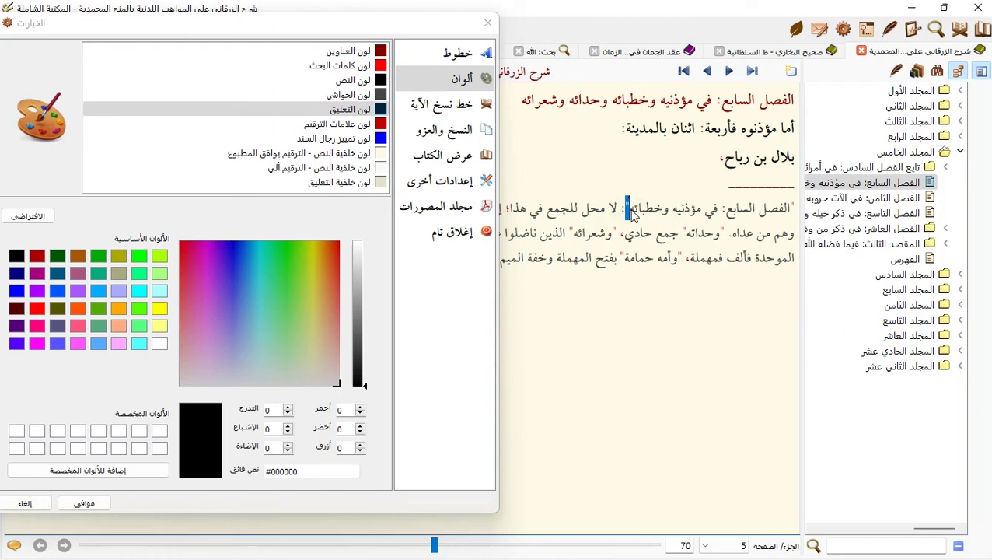
pyautogui.hotkey('shift', 'Left')
pyautogui.moveTo(684, 260); pyautogui.dragTo(722, 259)
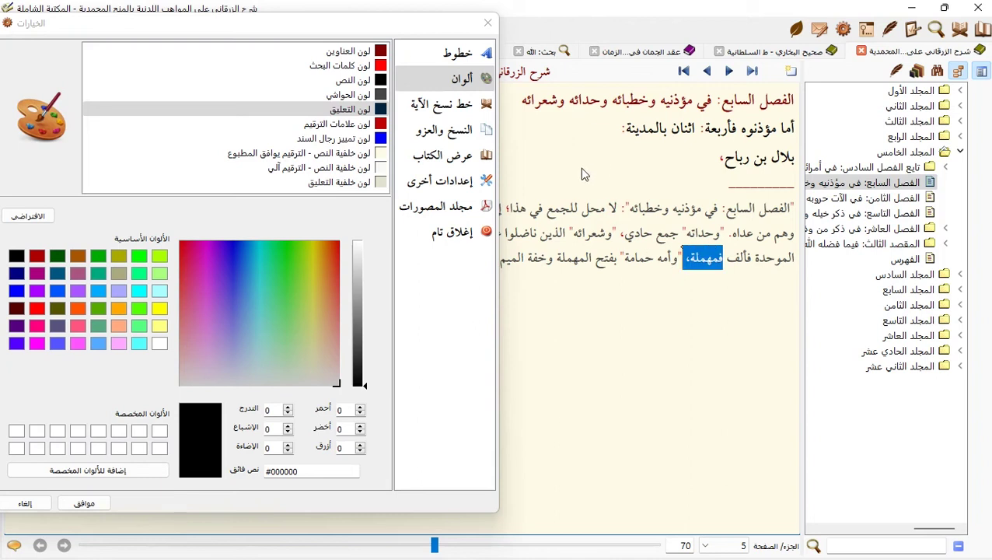
pyautogui.click(636, 168)
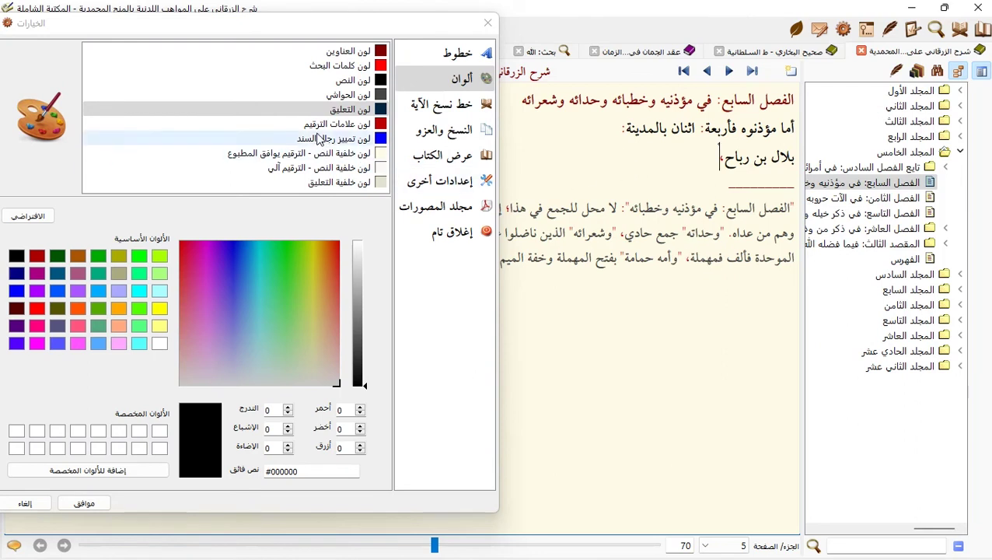
pyautogui.click(353, 126)
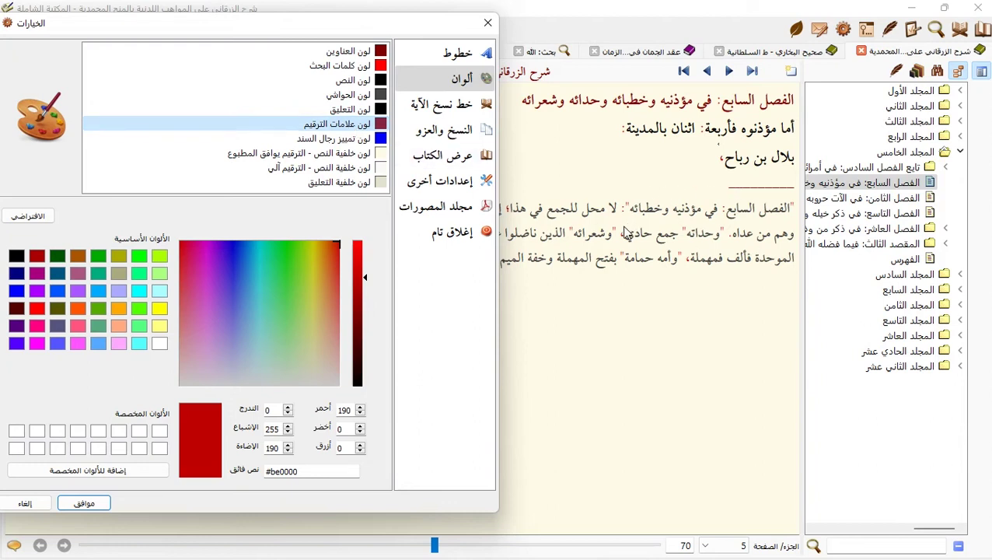
# - Examine the narrators' colour (لون تمييز رجال السند) on hadith 135 of صحيح البخاري, opening the first narrator's details
pyautogui.click(314, 140)
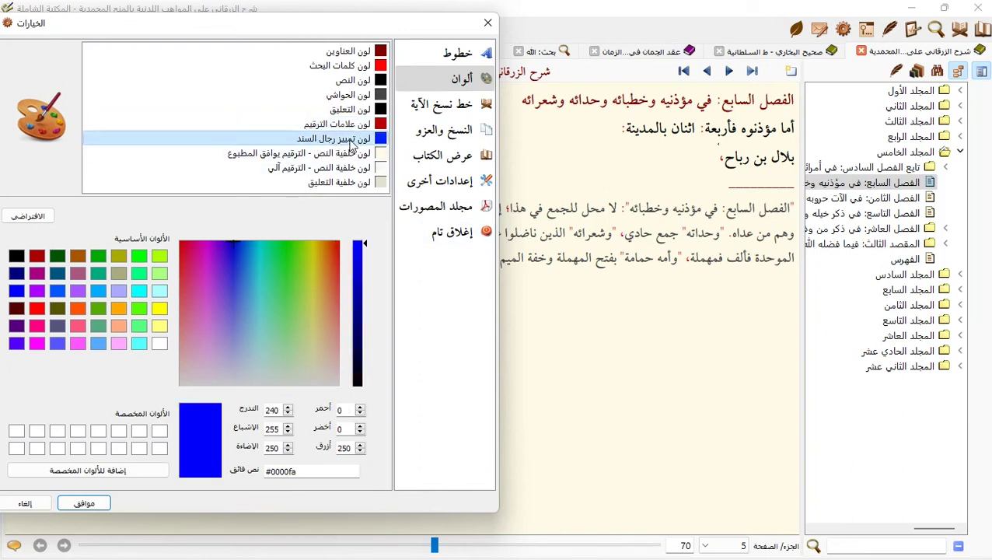
pyautogui.click(787, 51)
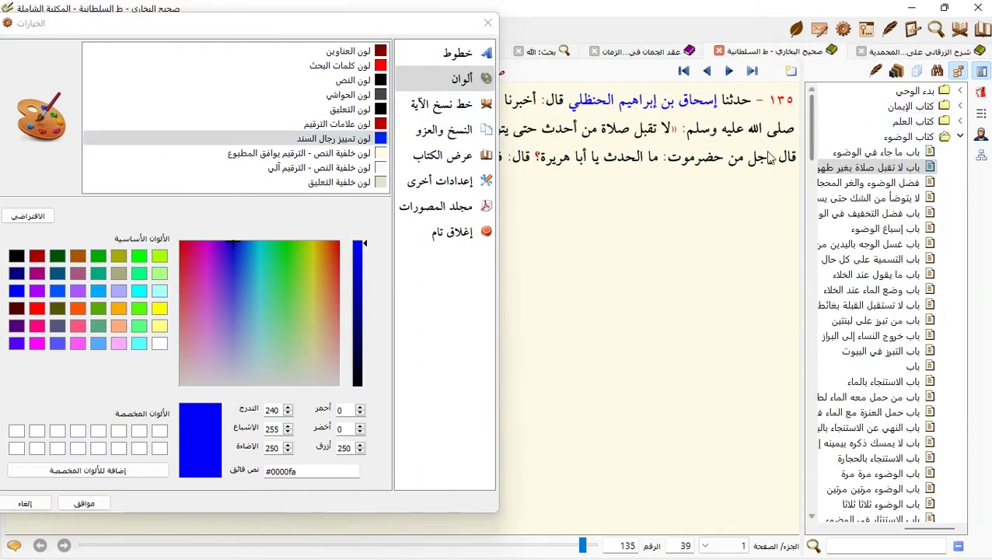
pyautogui.moveTo(436, 31); pyautogui.dragTo(590, 191)
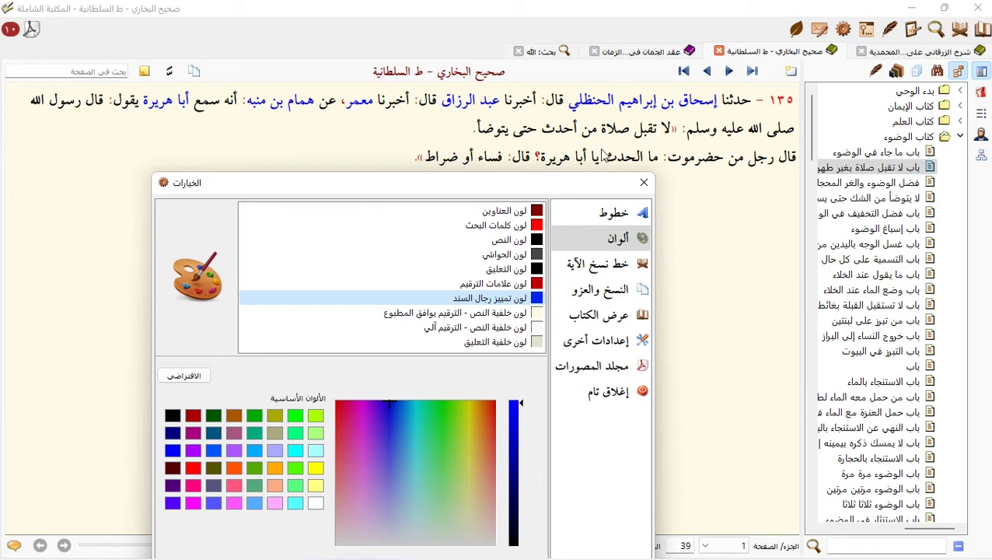
pyautogui.click(632, 107)
pyautogui.moveTo(593, 186); pyautogui.dragTo(281, 139)
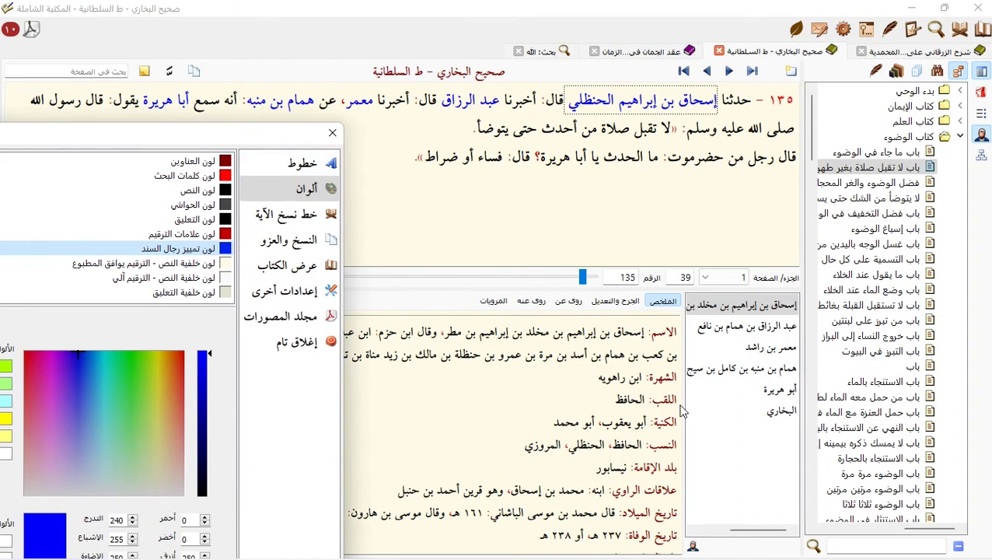
pyautogui.moveTo(262, 139); pyautogui.dragTo(505, 49)
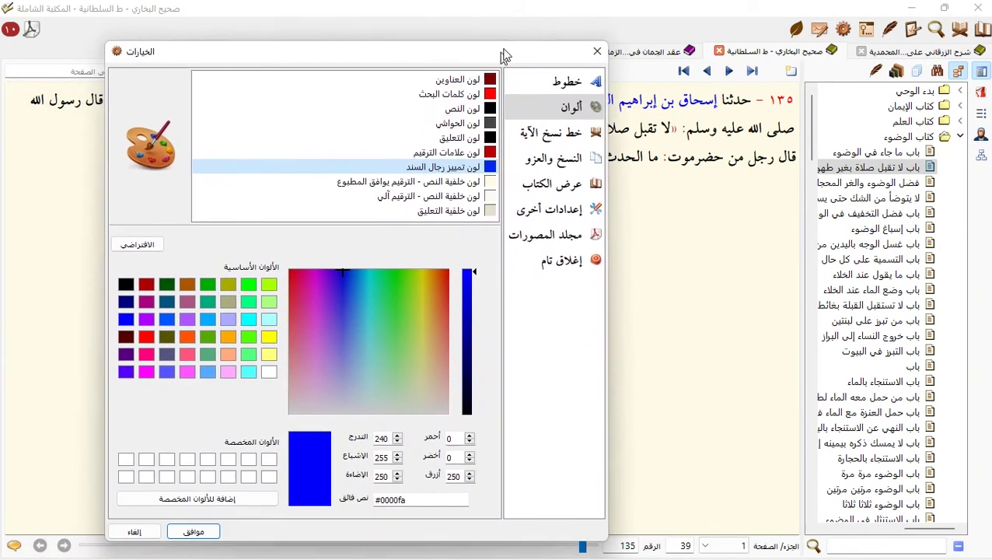
pyautogui.click(472, 164)
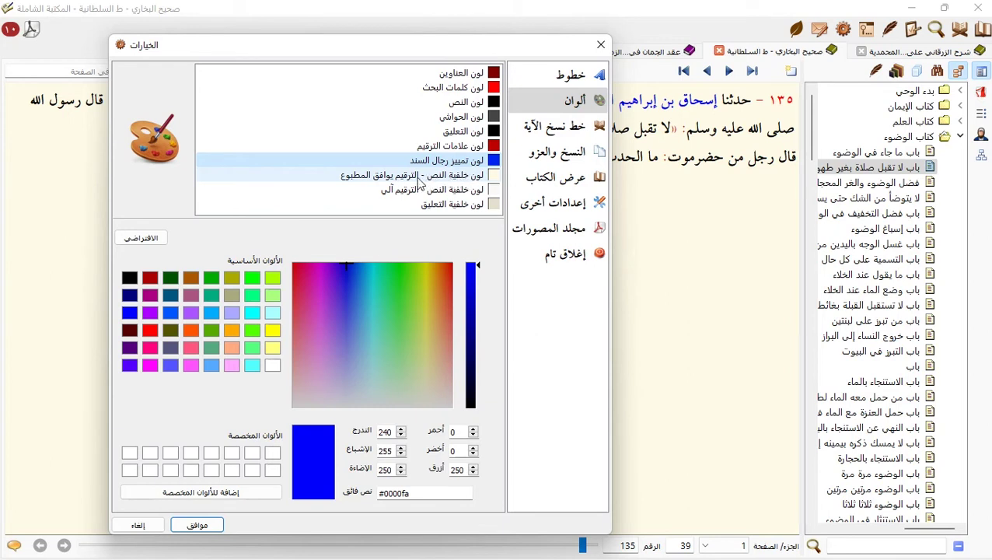
# - Set the text background for print-matching numbering (الترقيم يوافق المطبوع) to light blue #cdf6fe and apply it
pyautogui.click(361, 177)
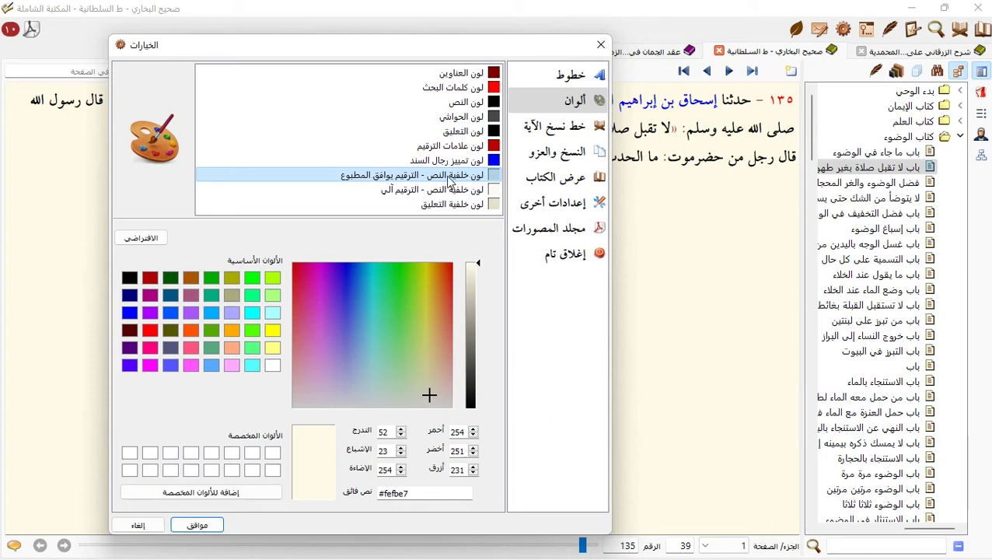
pyautogui.moveTo(400, 396); pyautogui.dragTo(368, 380)
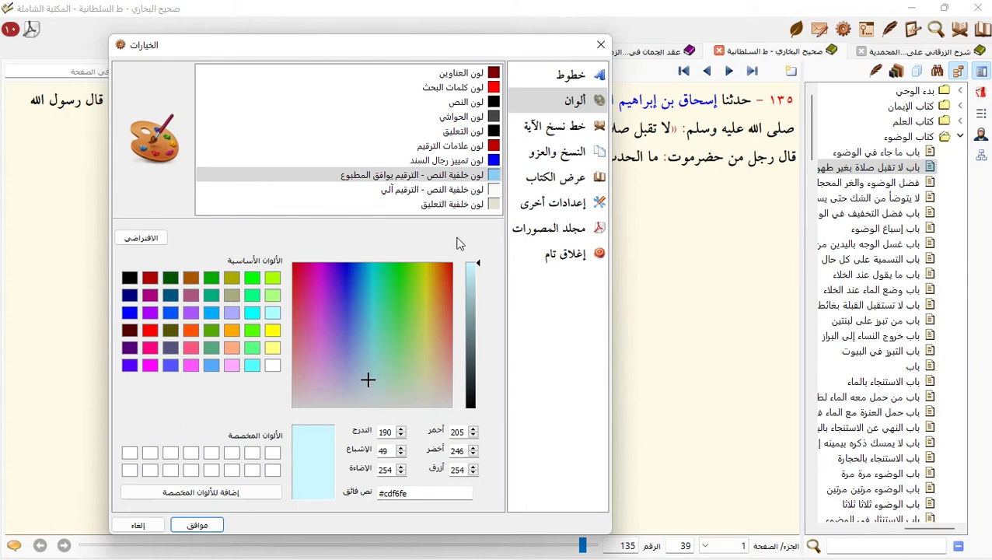
pyautogui.click(197, 526)
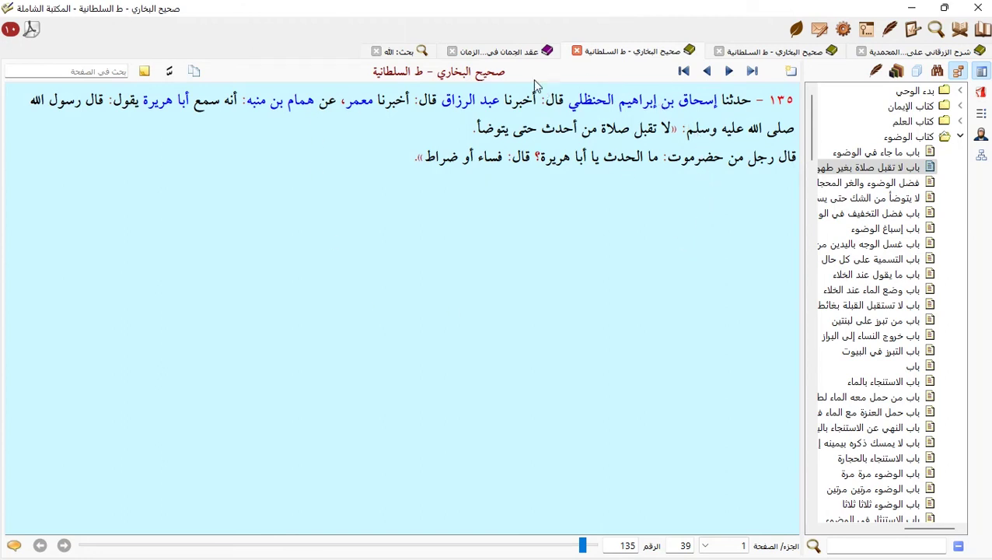
# - Duplicate the عقد الجمان tab to check its page background, and close the copy
pyautogui.click(512, 55)
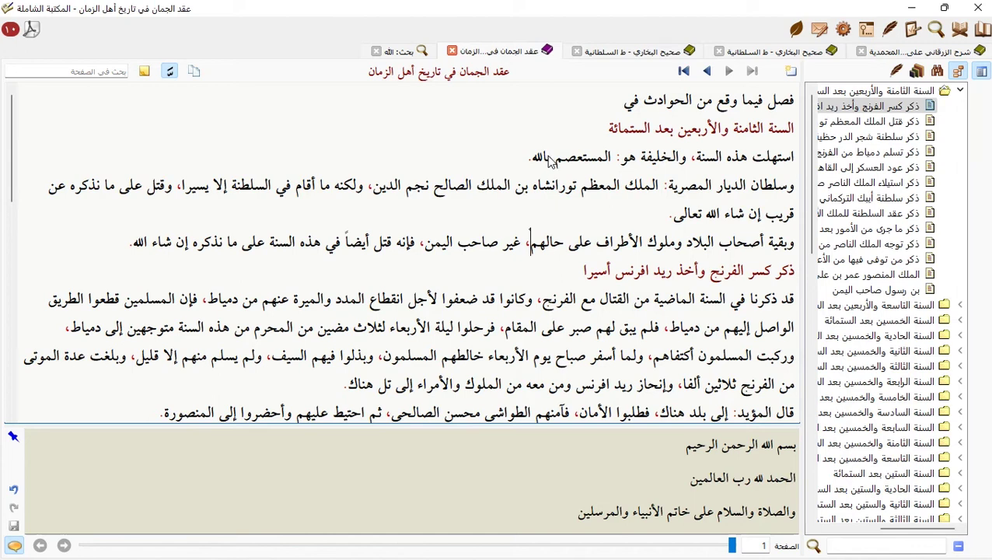
pyautogui.hotkey('ctrl', 'n')
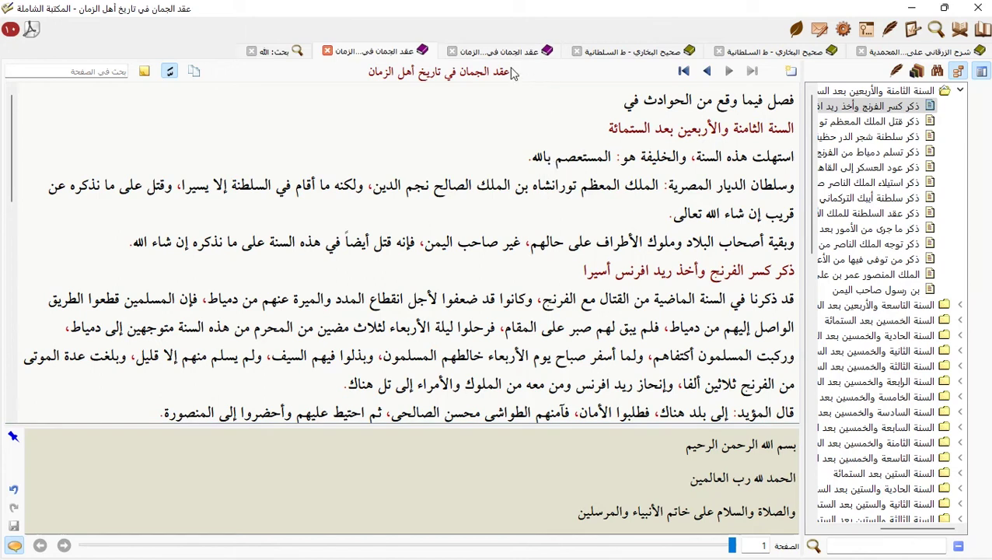
pyautogui.click(328, 50)
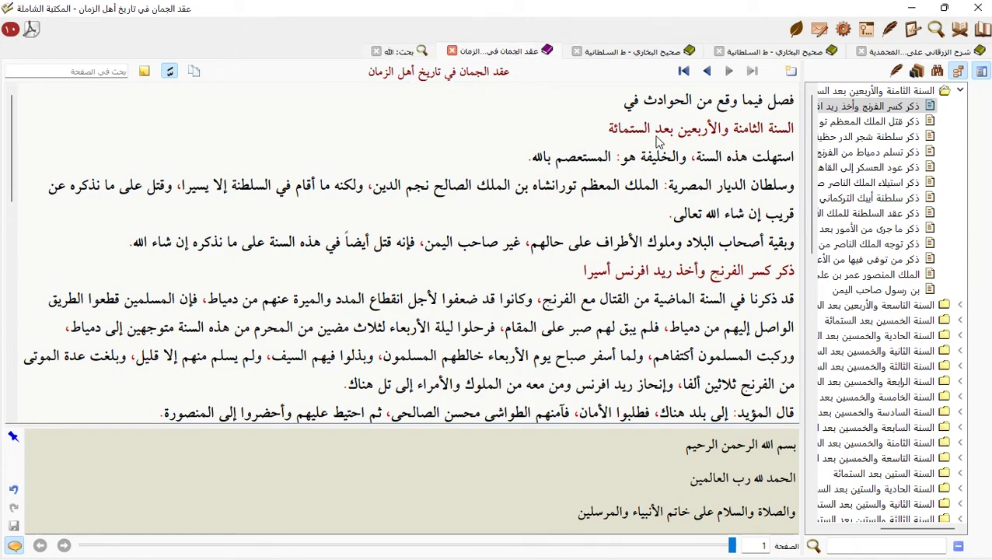
# - Set the text background for automatic numbering (الترقيم آلي) to light green #e6f9e1 and compare the old and new عقد الجمان tabs
pyautogui.click(843, 32)
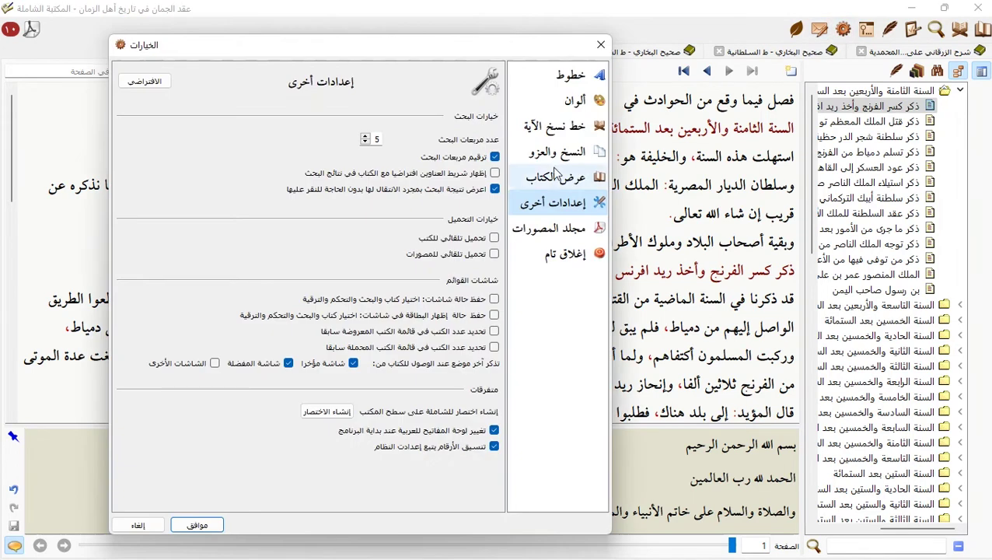
pyautogui.click(571, 103)
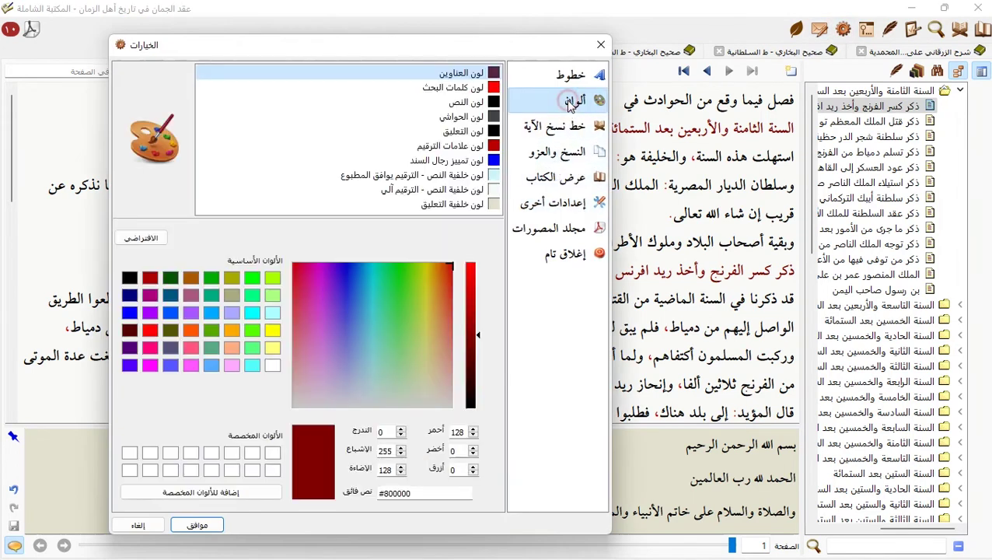
pyautogui.click(436, 193)
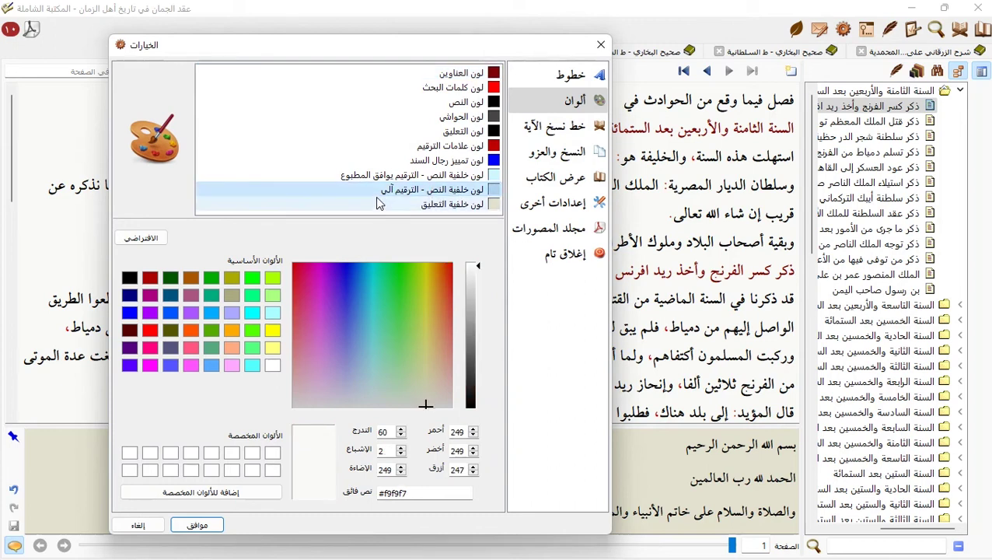
pyautogui.moveTo(361, 312); pyautogui.dragTo(405, 395)
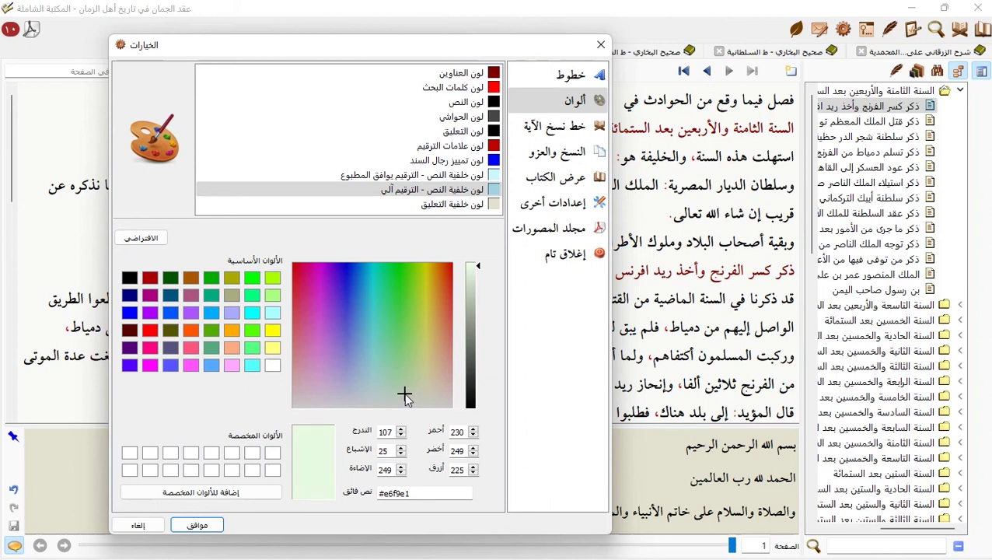
pyautogui.click(199, 527)
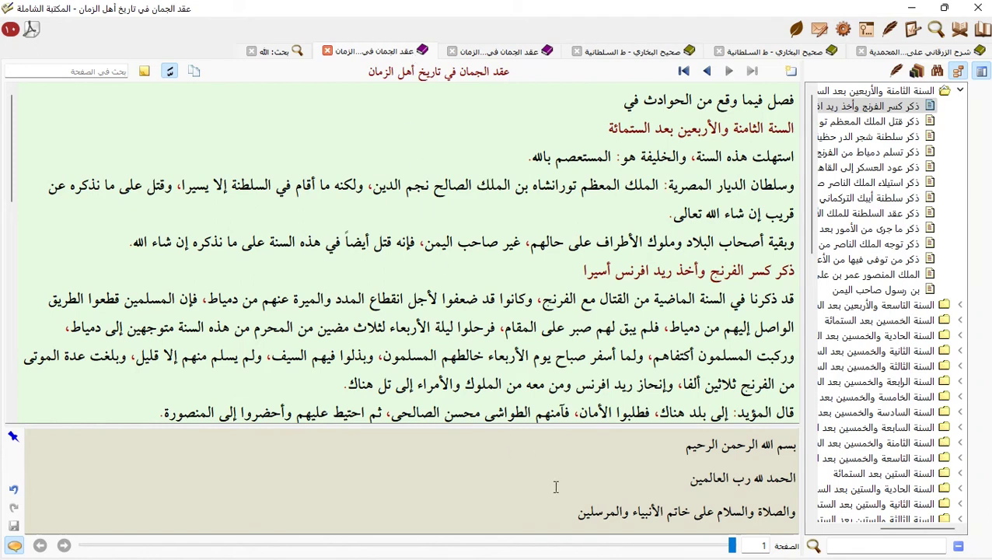
pyautogui.click(490, 51)
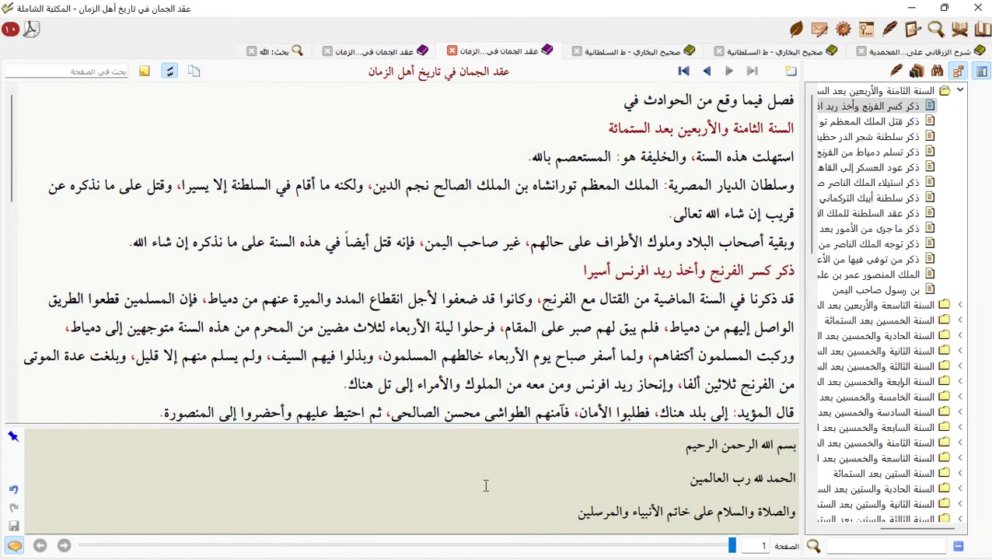
pyautogui.click(391, 52)
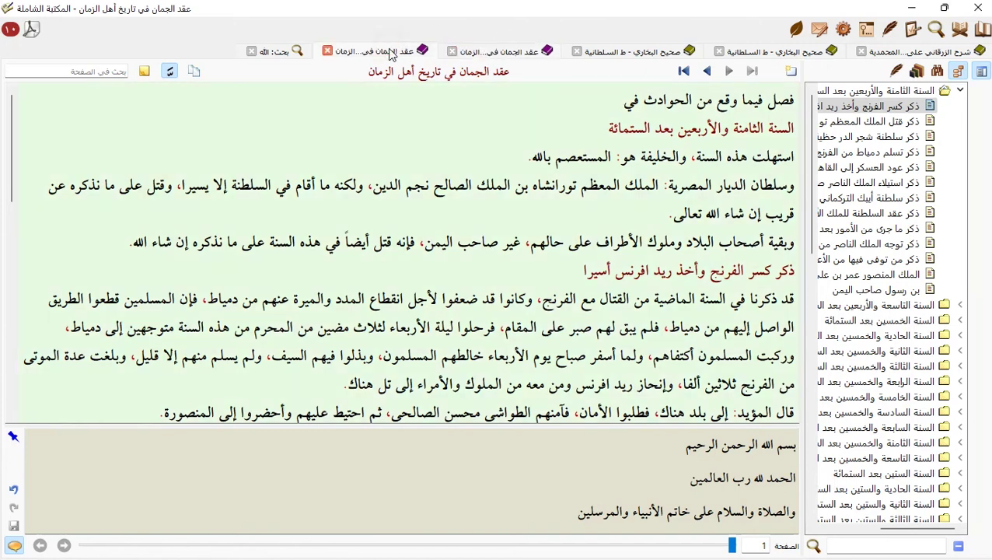
# - Set the comment background colour (لون خلفية التعليق) to light blue #c6dee3 and apply it
pyautogui.click(844, 31)
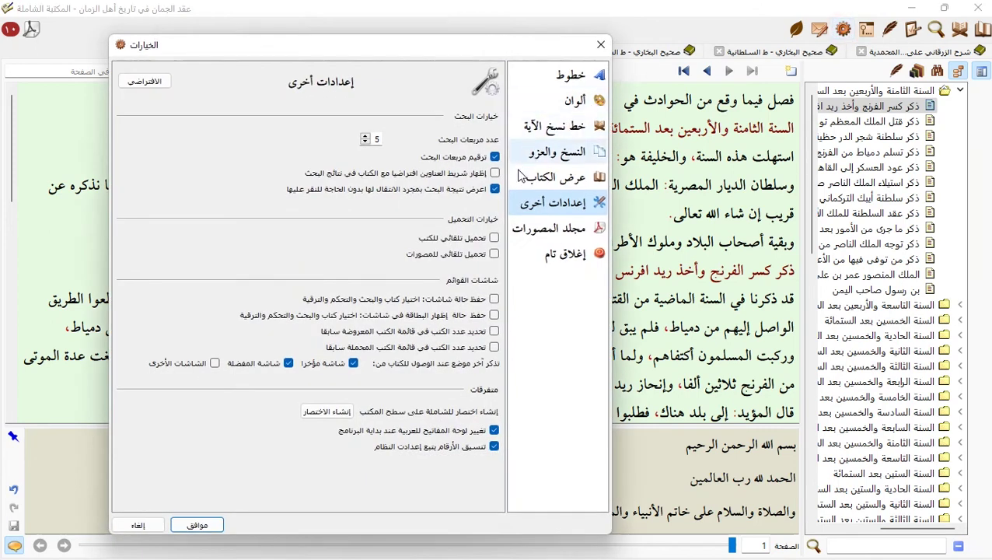
pyautogui.click(575, 101)
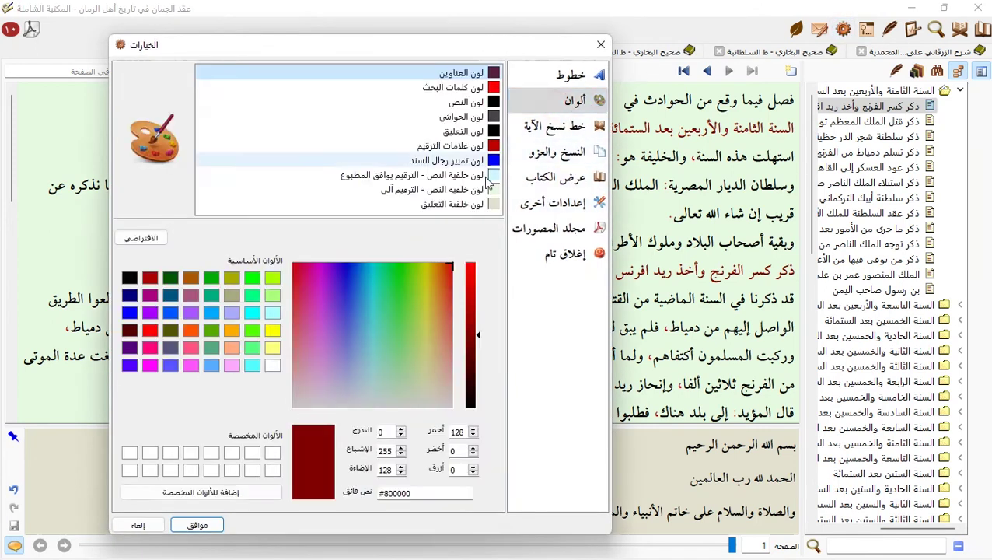
pyautogui.click(458, 208)
pyautogui.click(368, 389)
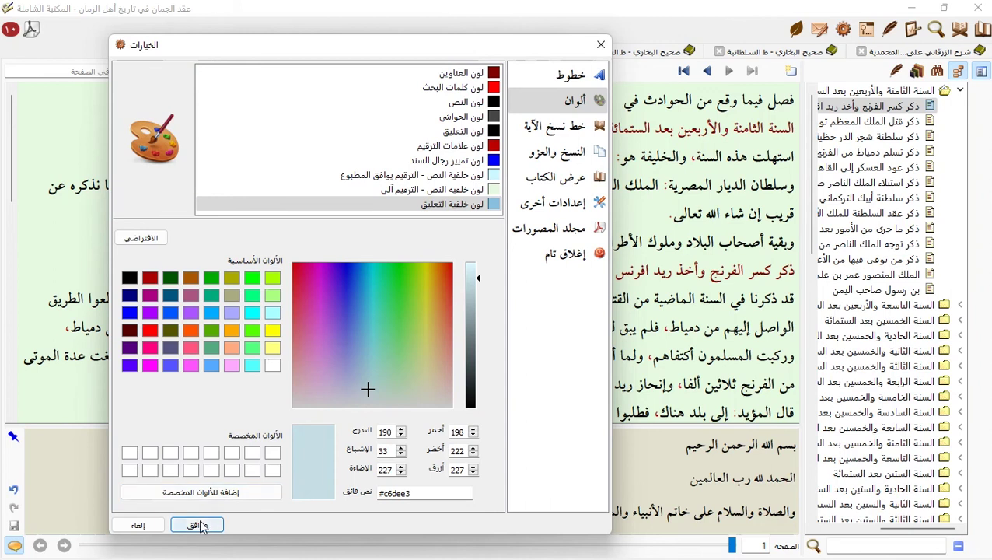
pyautogui.click(196, 525)
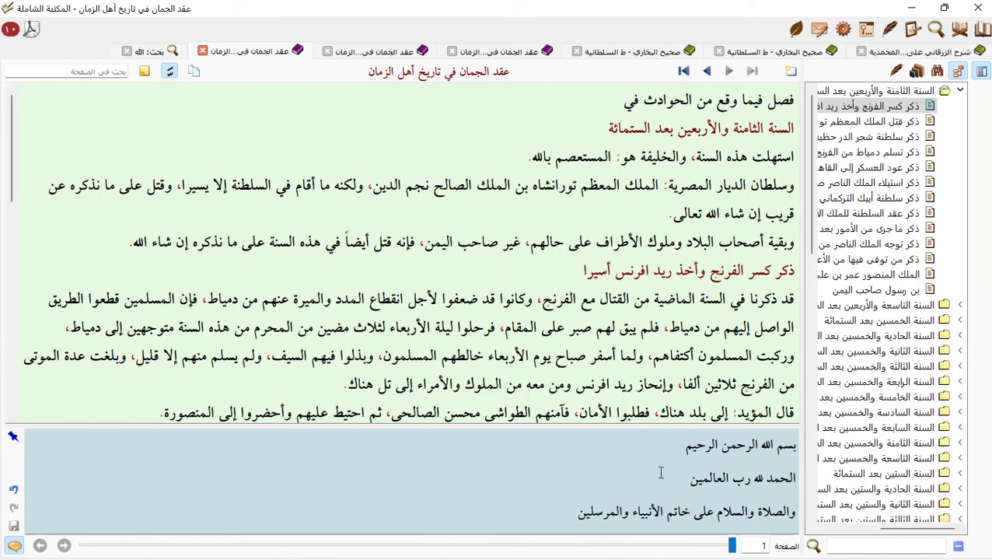
# - In النسخ والعزو, toggle the source's quotation marks off and on, remove the number's parentheses, and enclose the whole citation in square brackets
pyautogui.click(843, 29)
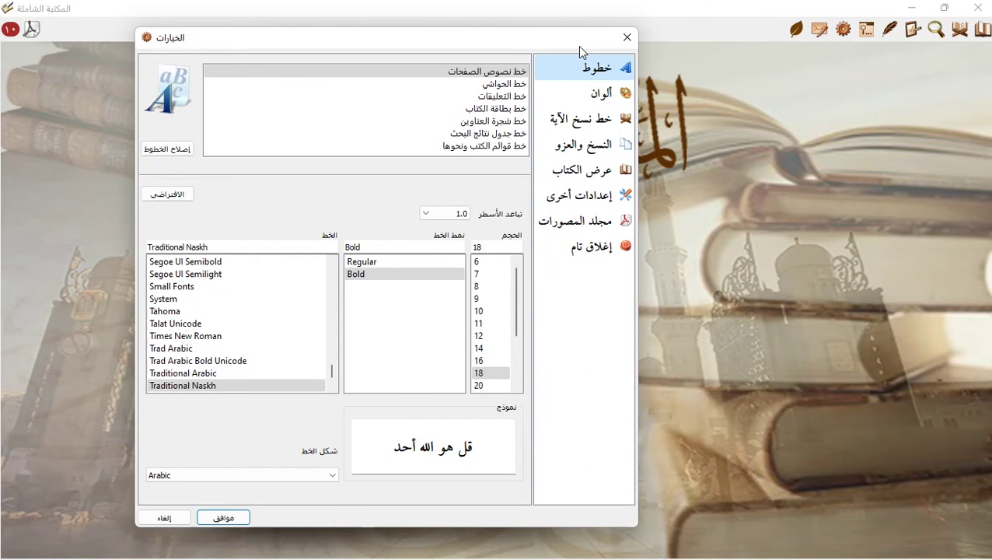
pyautogui.click(594, 152)
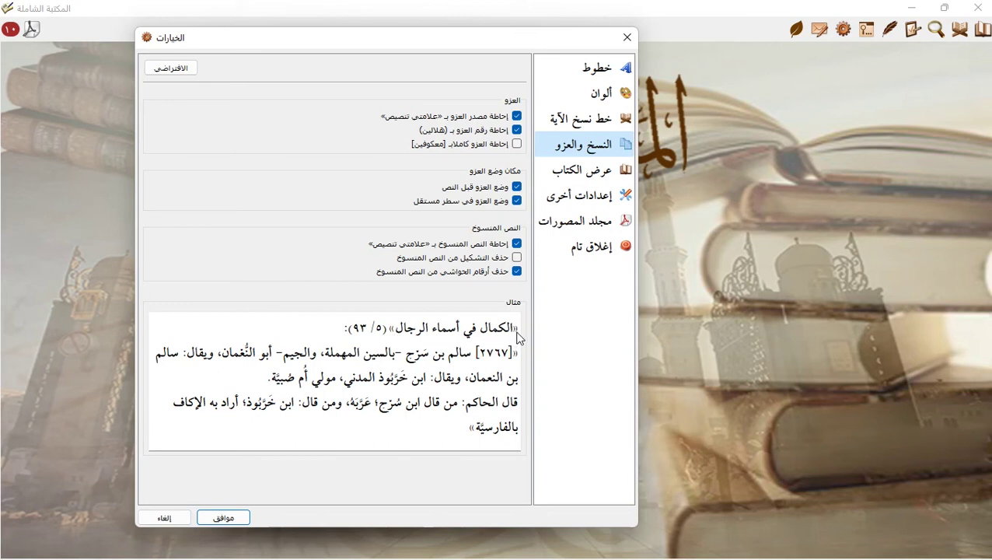
pyautogui.click(516, 116)
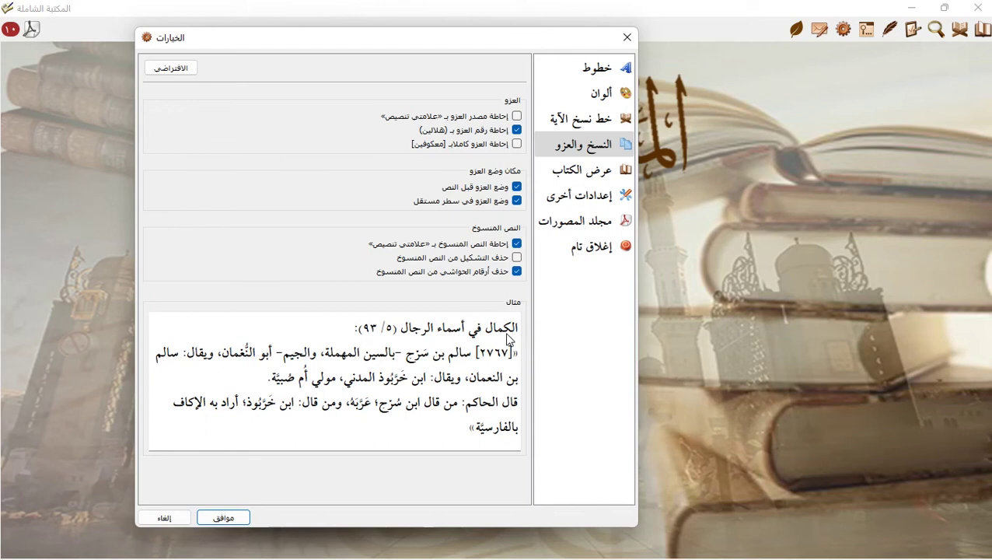
pyautogui.click(517, 116)
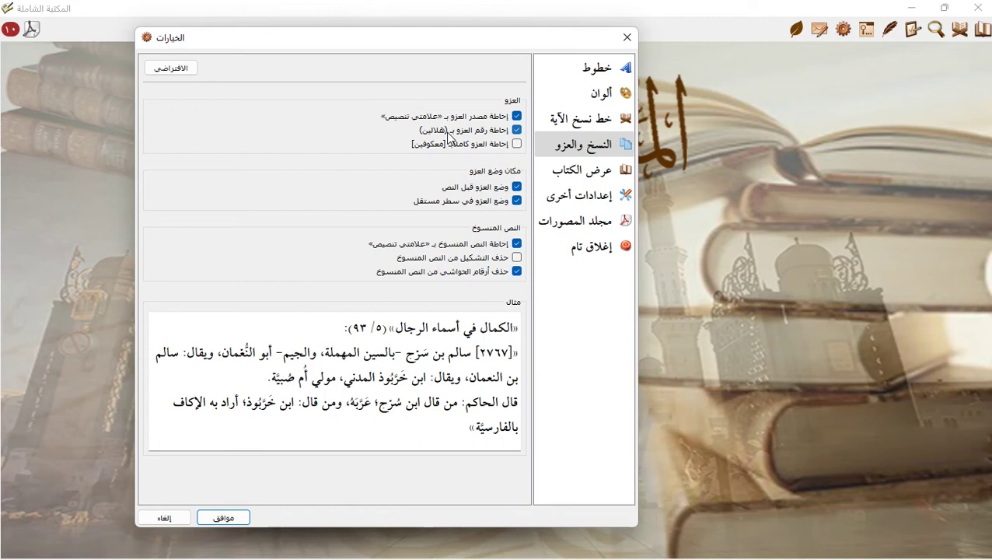
pyautogui.click(517, 129)
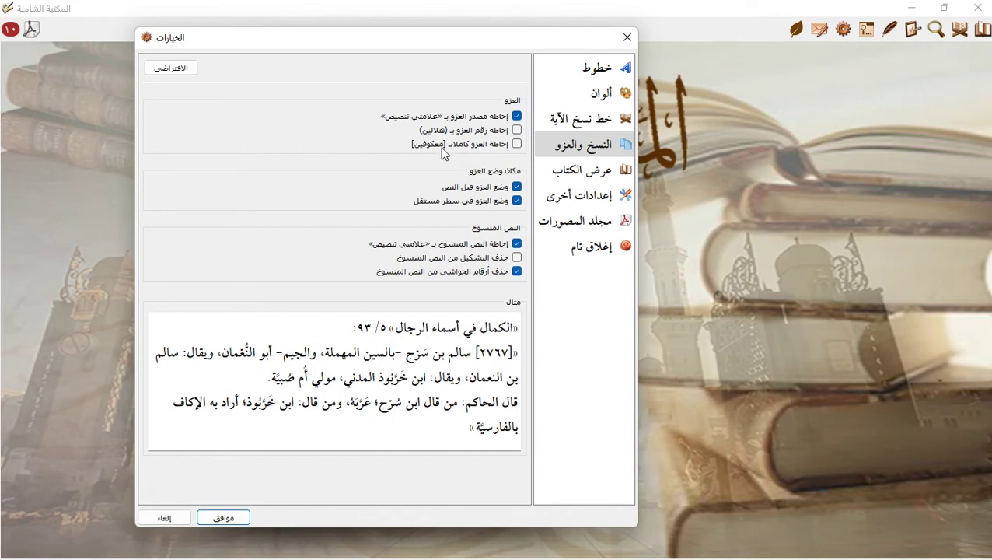
pyautogui.click(517, 145)
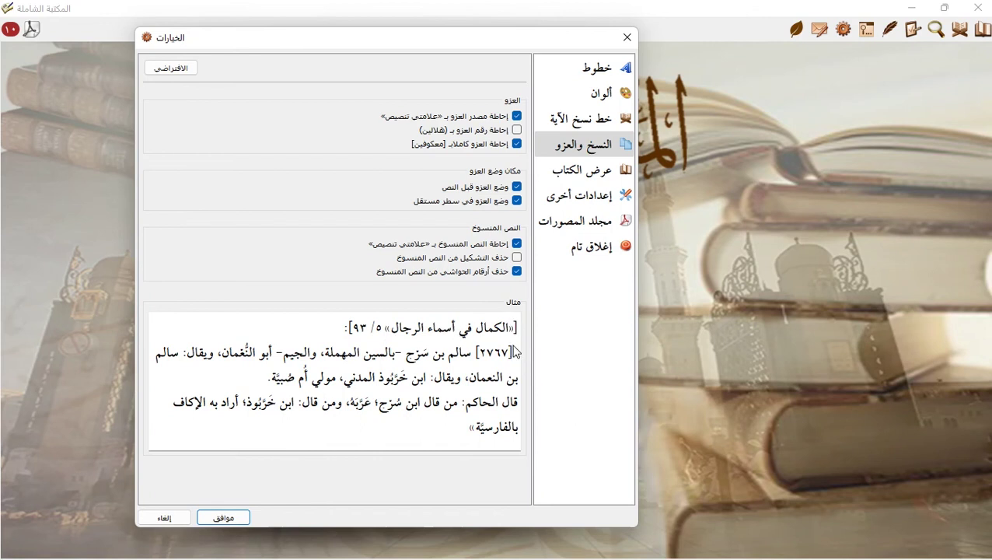
# - Try placing the citation after the text on the same line, and try the copied text's quotation-mark, diacritics and footnote-number options
pyautogui.click(517, 187)
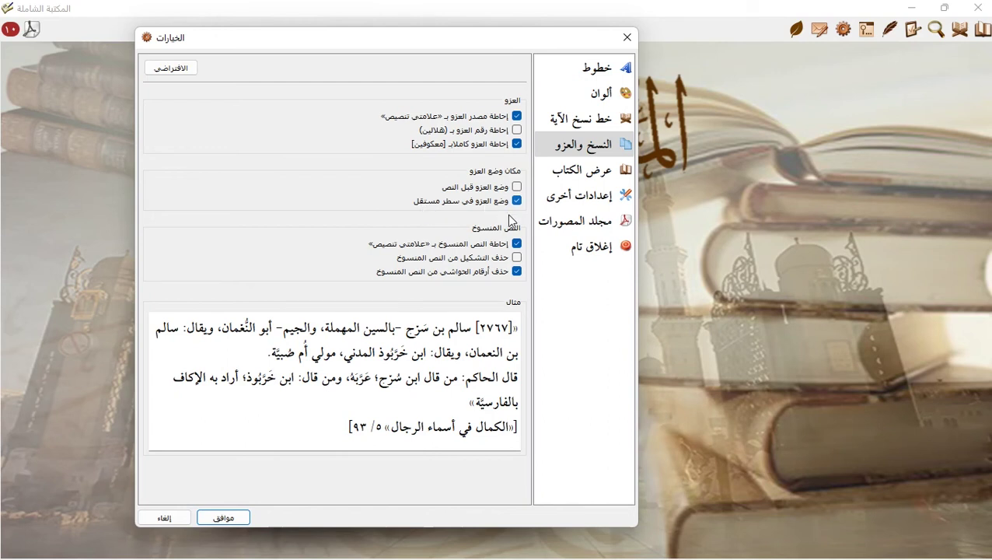
pyautogui.click(517, 201)
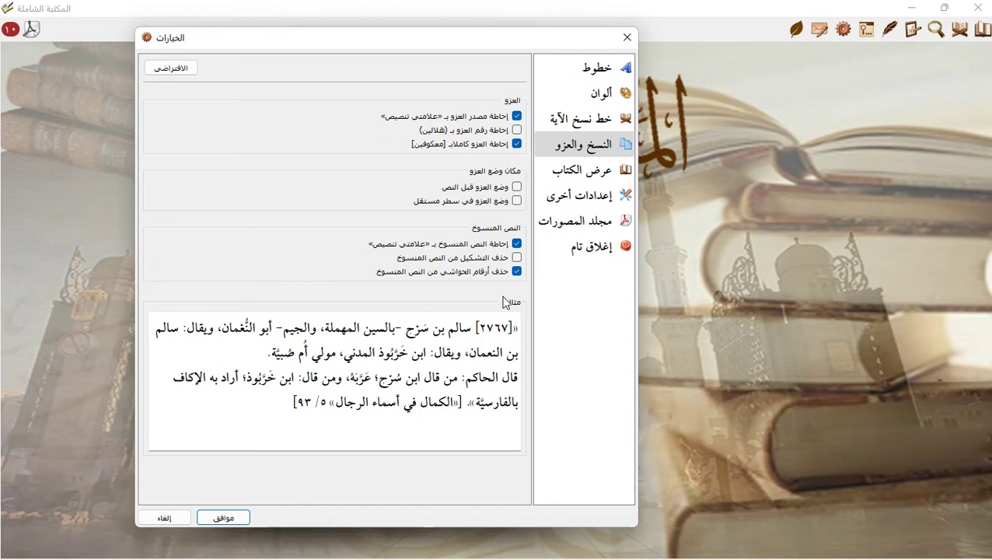
pyautogui.click(516, 243)
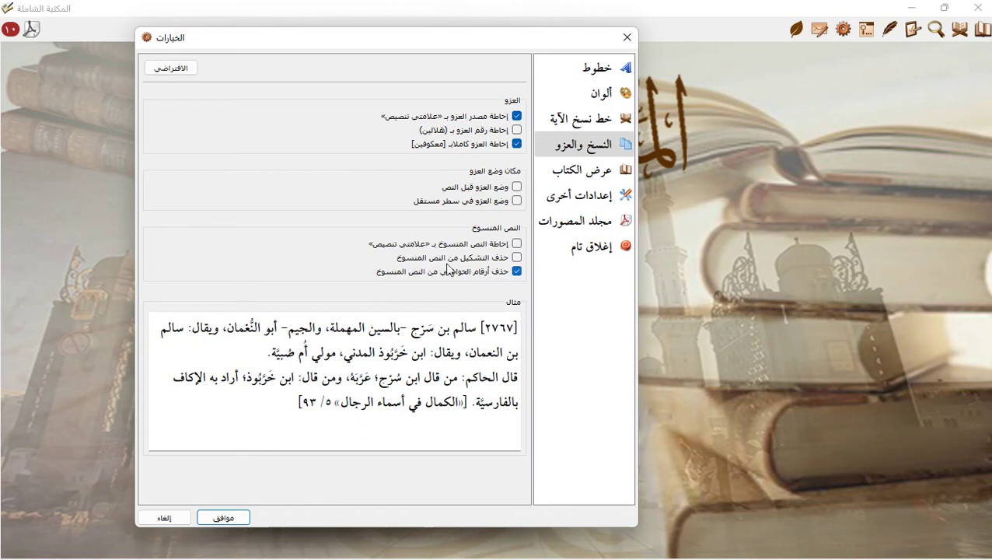
pyautogui.click(517, 256)
pyautogui.click(517, 257)
pyautogui.click(517, 271)
# - Restore the default copying and citation settings and apply them
pyautogui.click(177, 70)
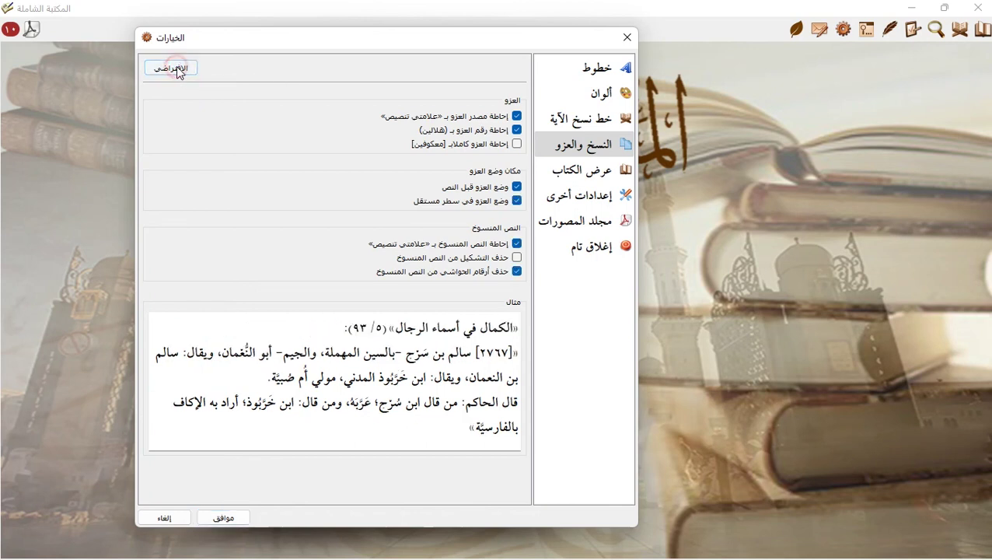
pyautogui.click(224, 517)
# - In إعدادات أخرى, try automatic downloading of books and of scanned copies (المصورات), leave both off, and accept the options
pyautogui.click(843, 29)
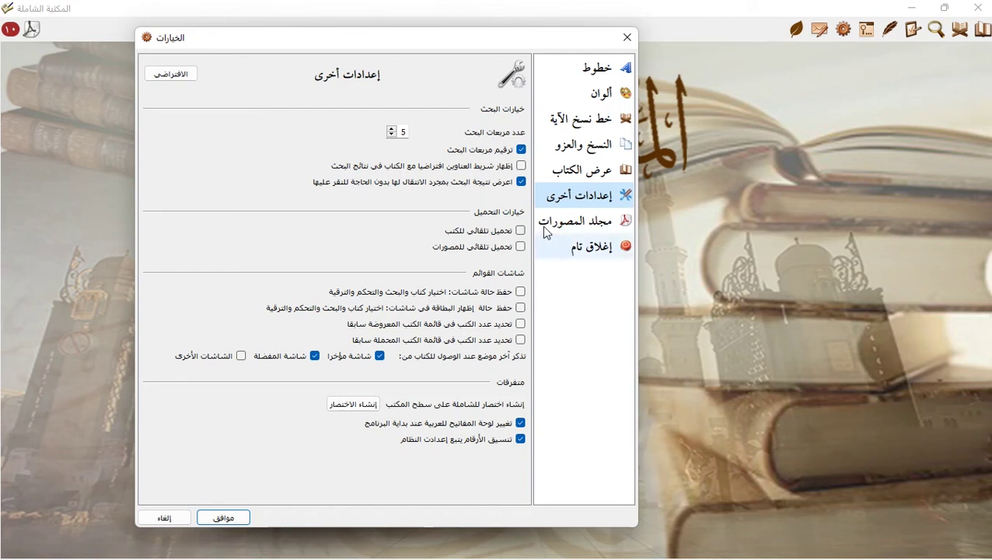
pyautogui.click(520, 231)
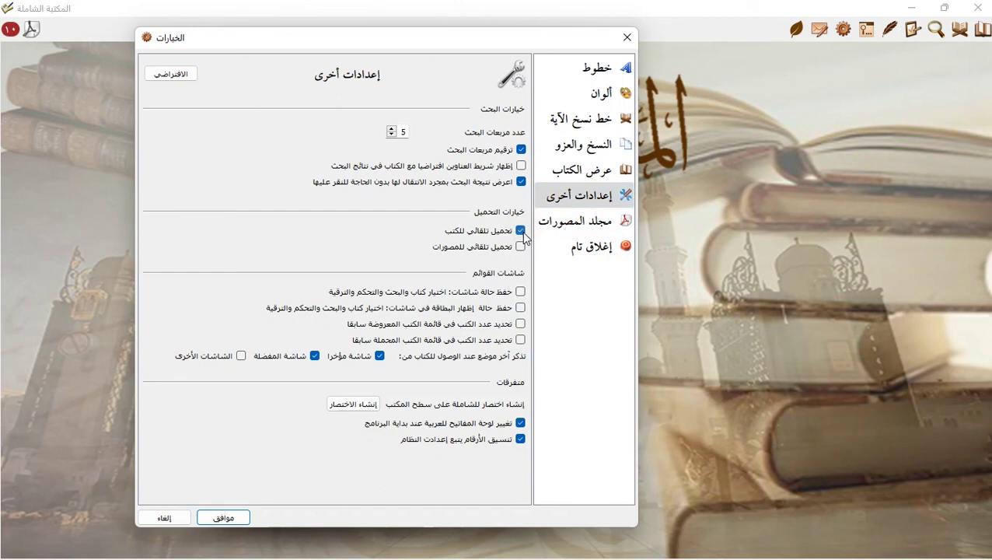
pyautogui.click(520, 231)
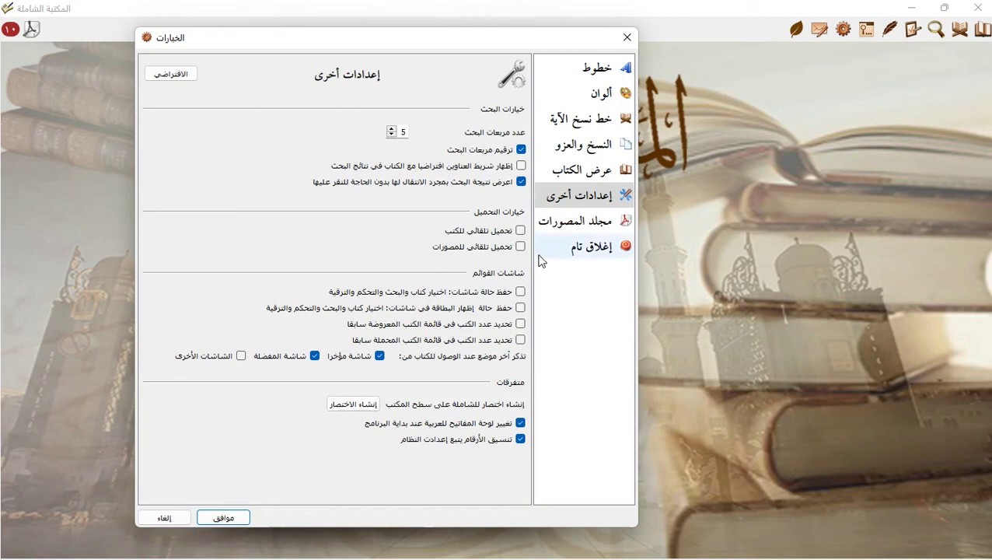
pyautogui.click(520, 247)
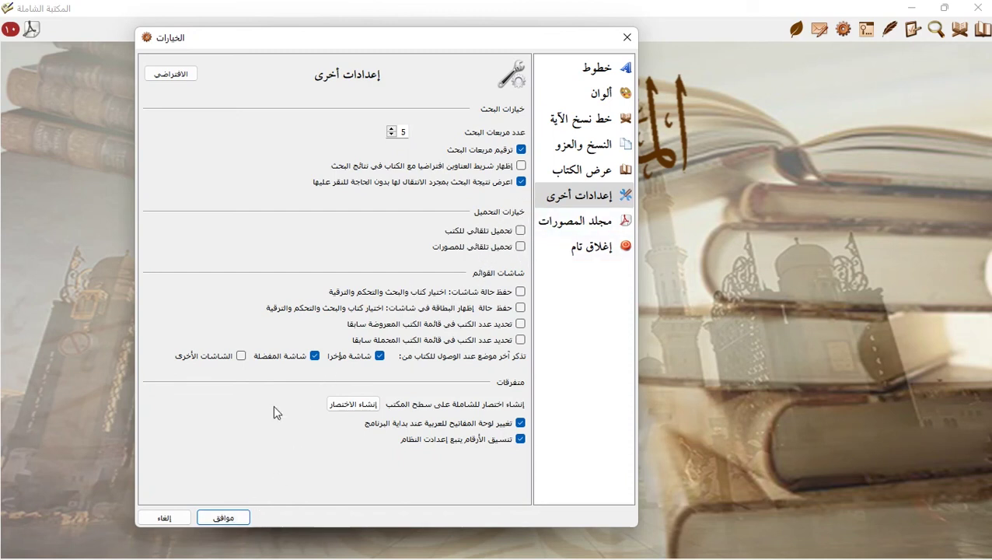
pyautogui.click(224, 518)
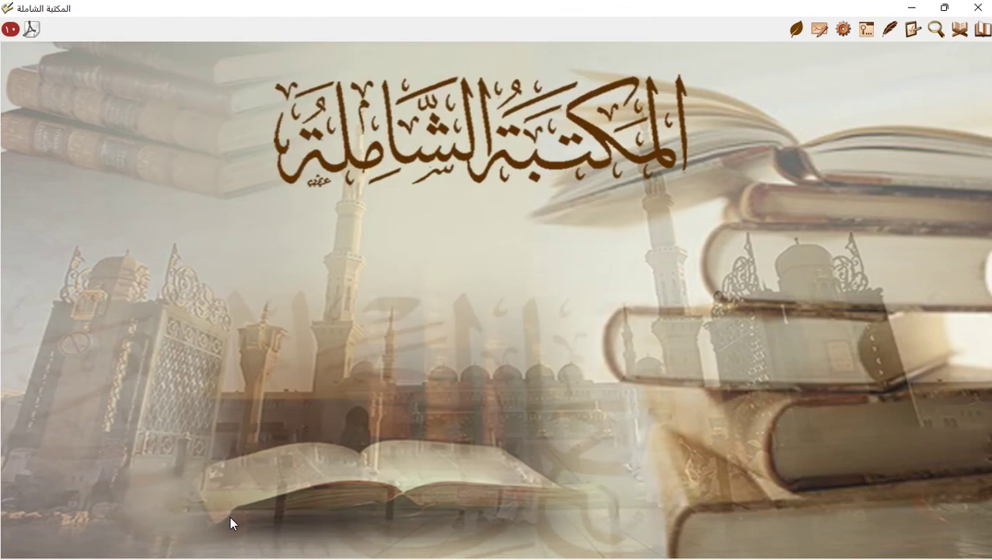